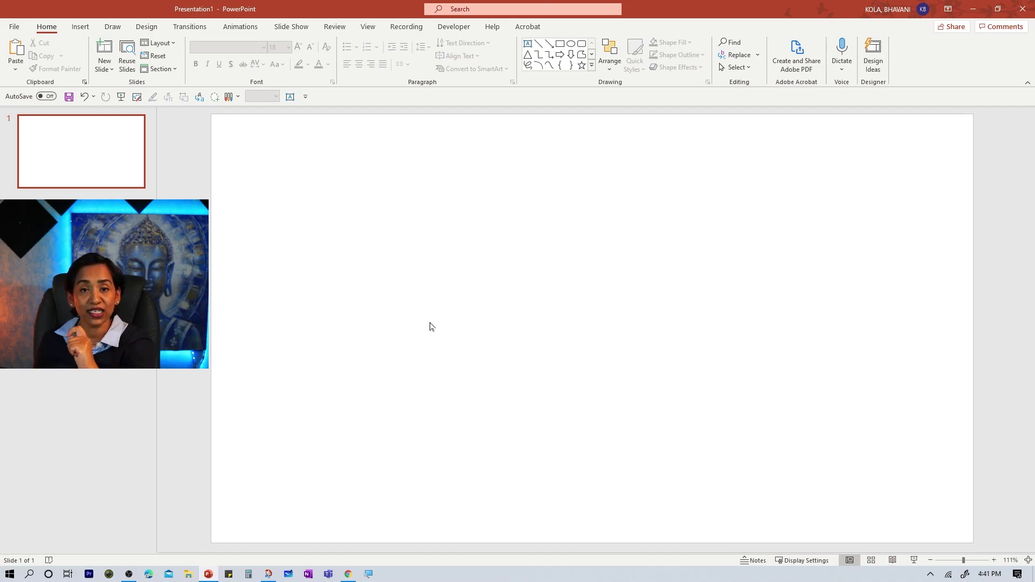
- Confirm the slide size is set to Widescreen
click(149, 29)
click(914, 63)
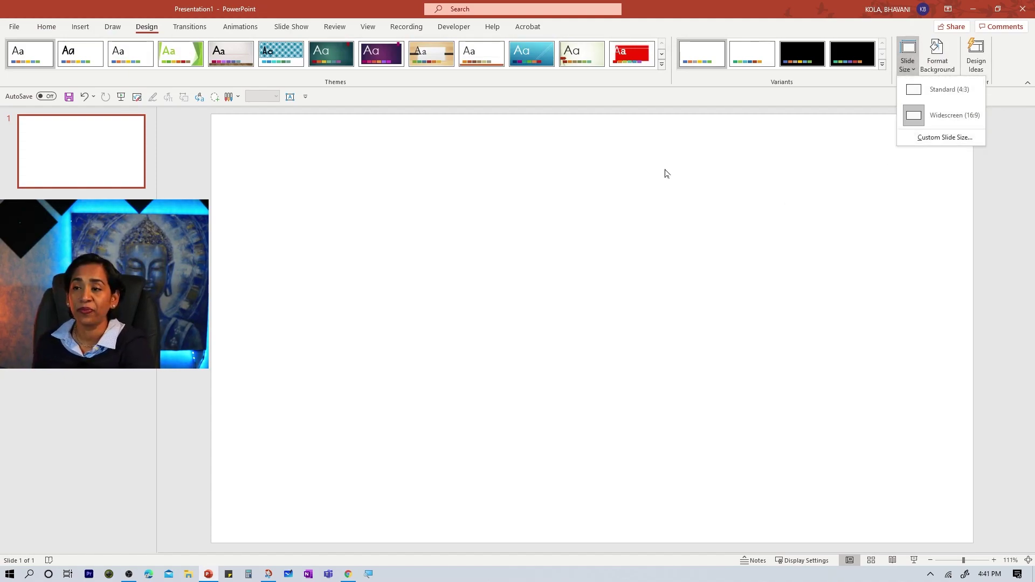
click(80, 34)
- Draw a rectangle covering the entire 13.33 x 7.5 inch slide
click(80, 29)
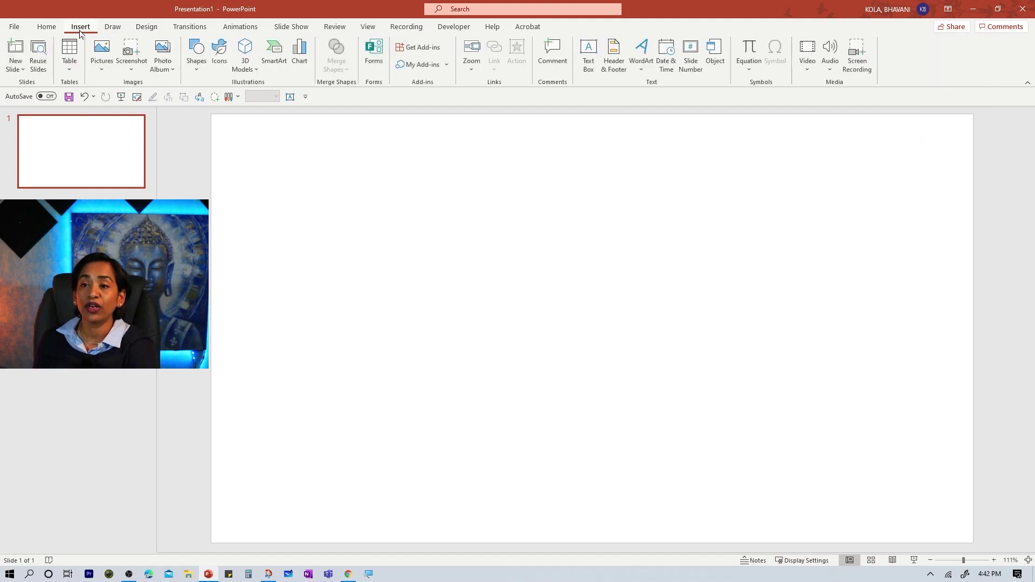
click(202, 53)
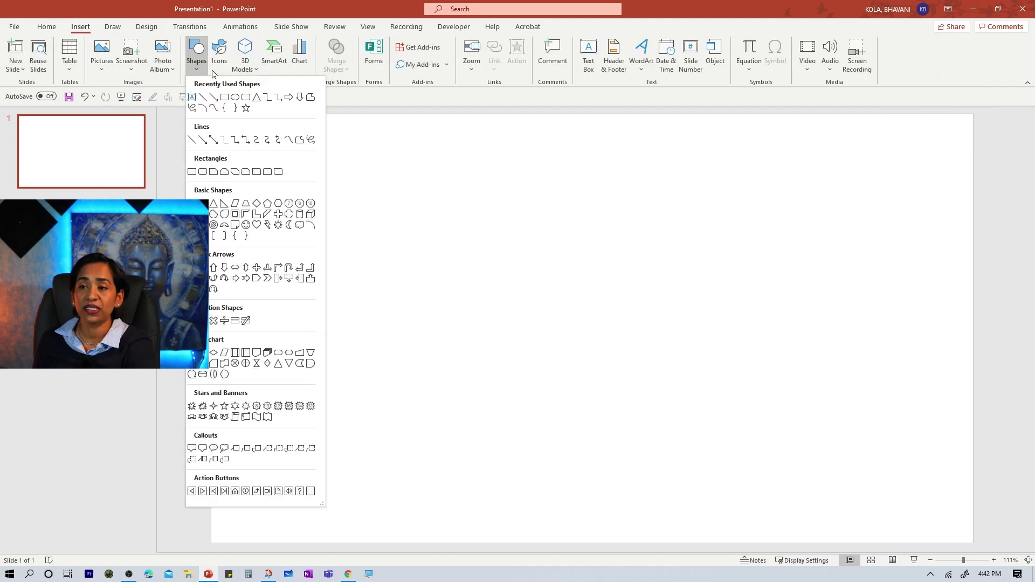
click(224, 97)
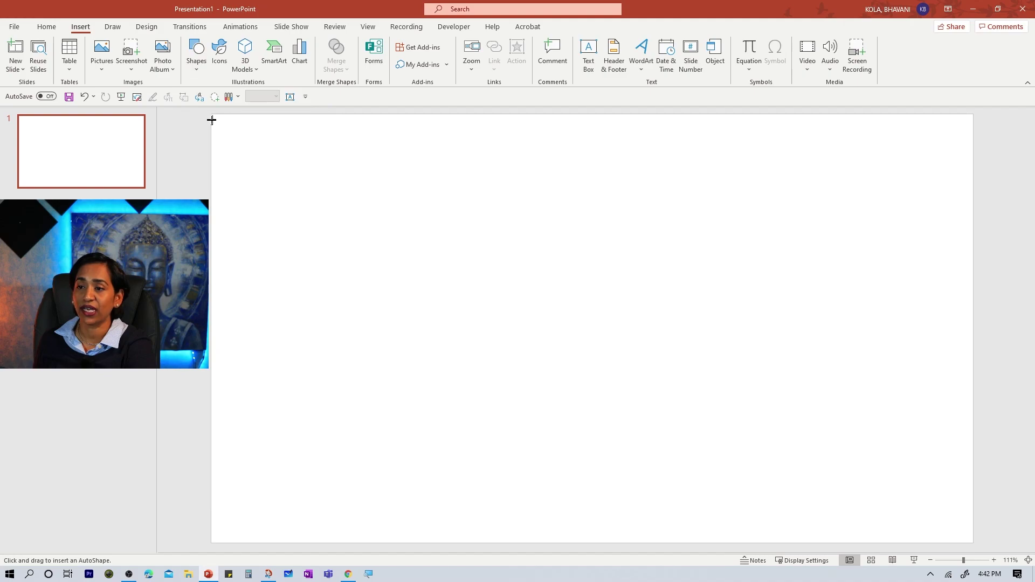
drag(212, 115, 972, 546)
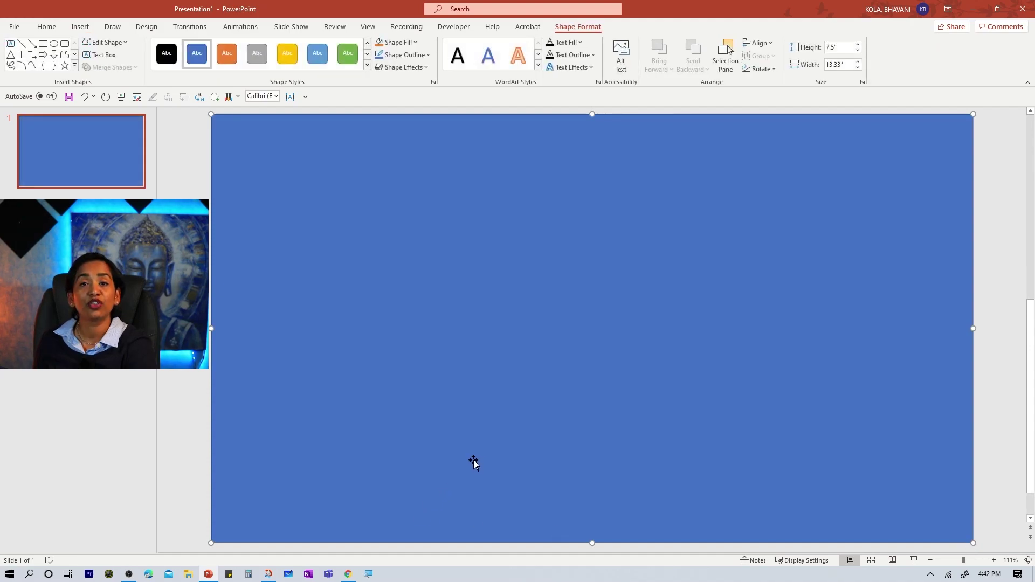
right_click(461, 254)
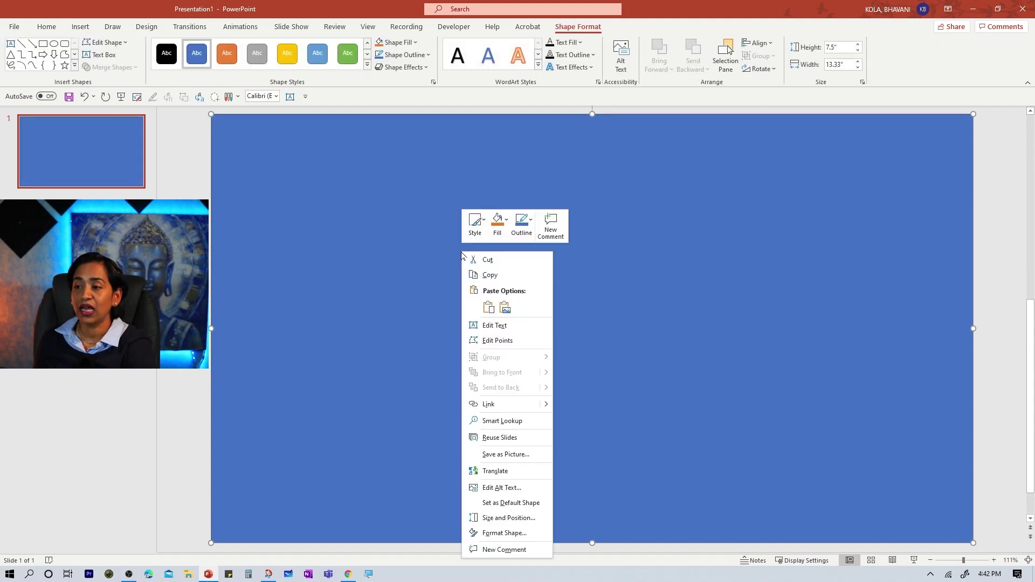
- Remove the rectangle's fill and set its outline width to 10 pt
click(504, 532)
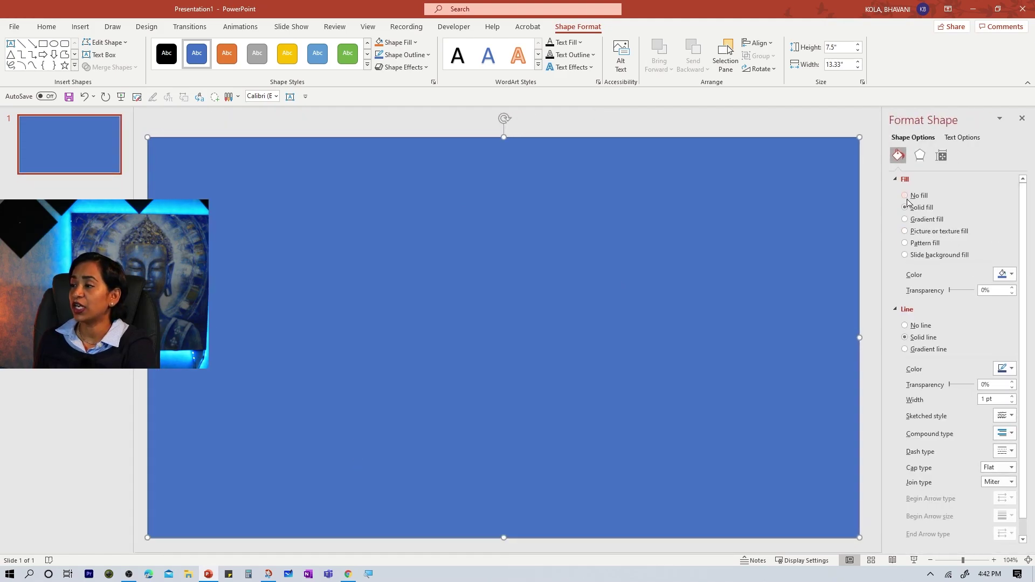
click(908, 197)
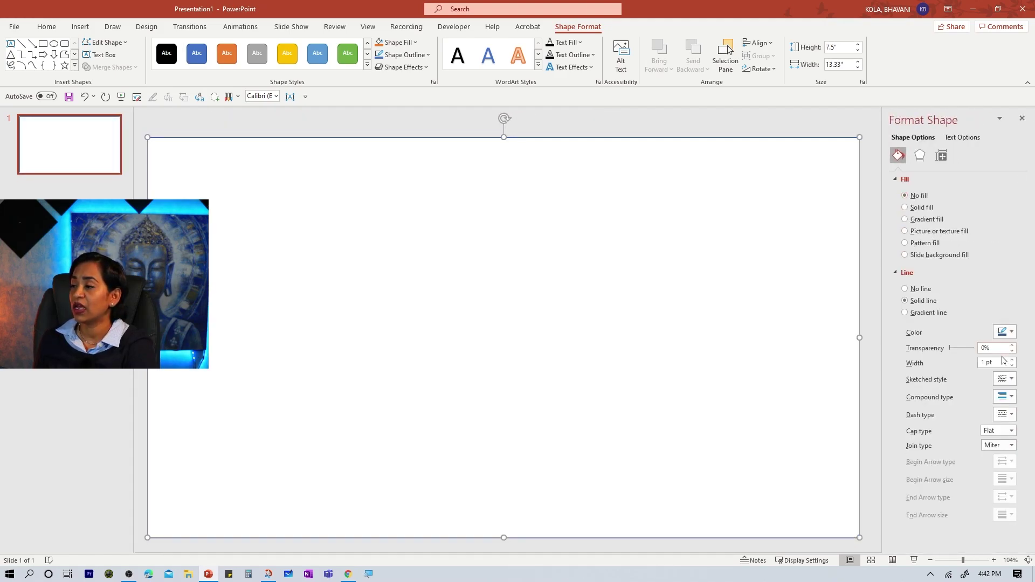
click(944, 361)
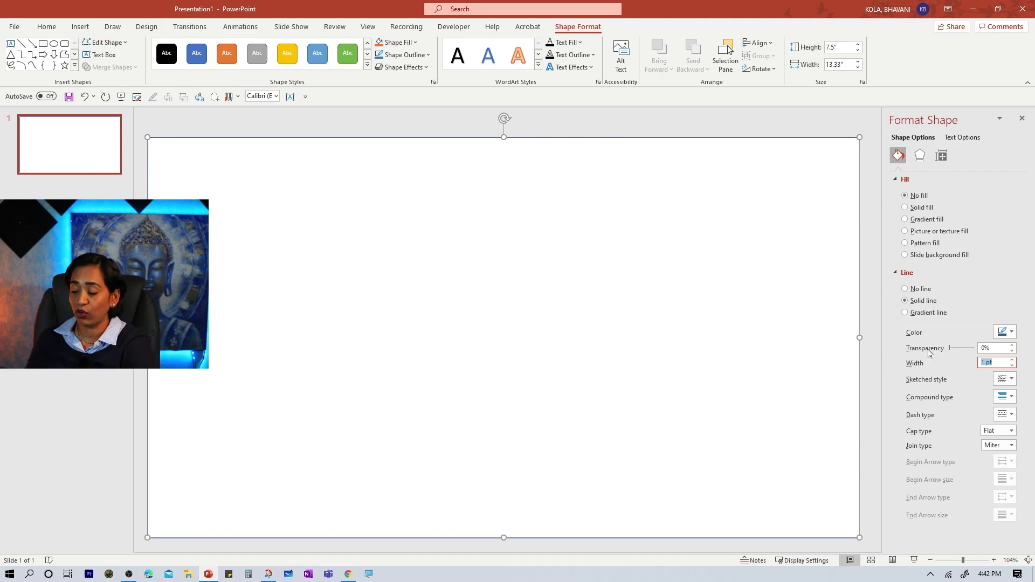
text(10)
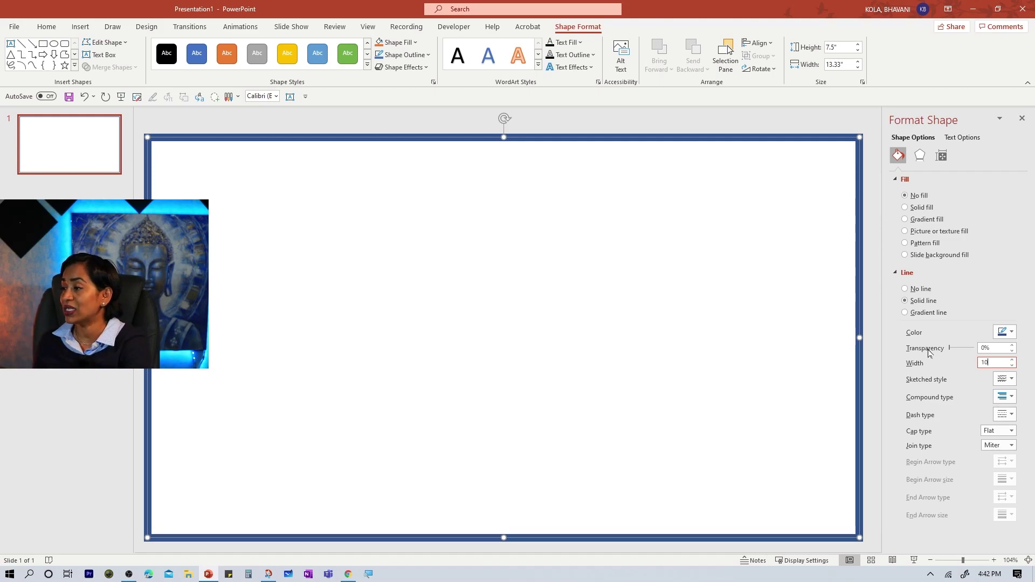
- Change the red outline to a gradient line
click(1011, 333)
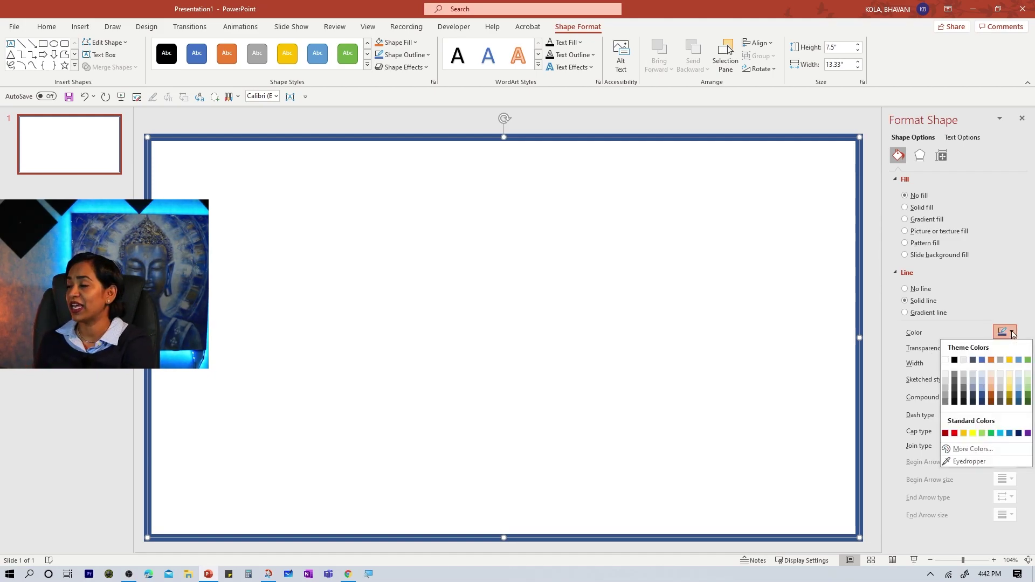
click(955, 434)
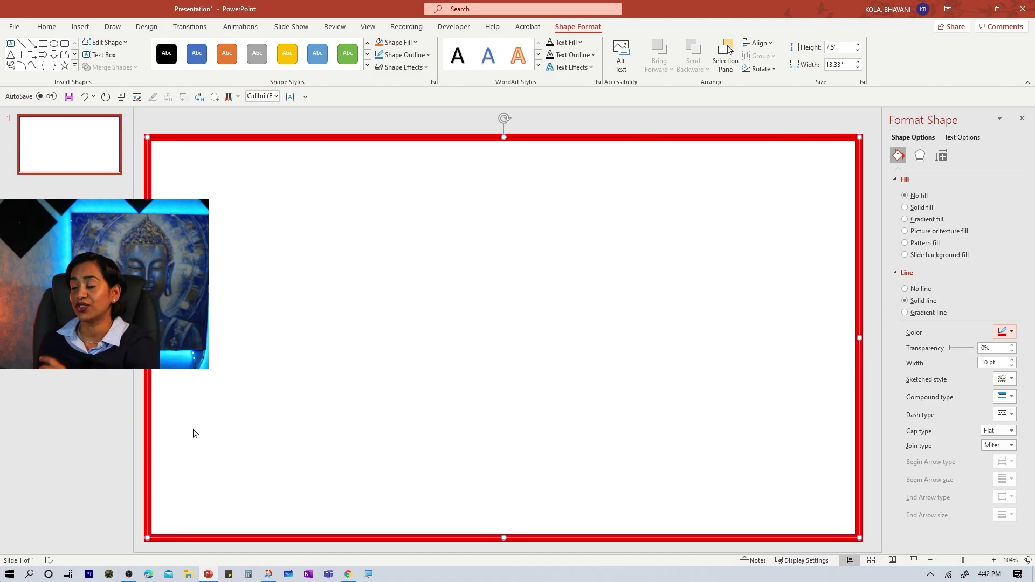
click(905, 313)
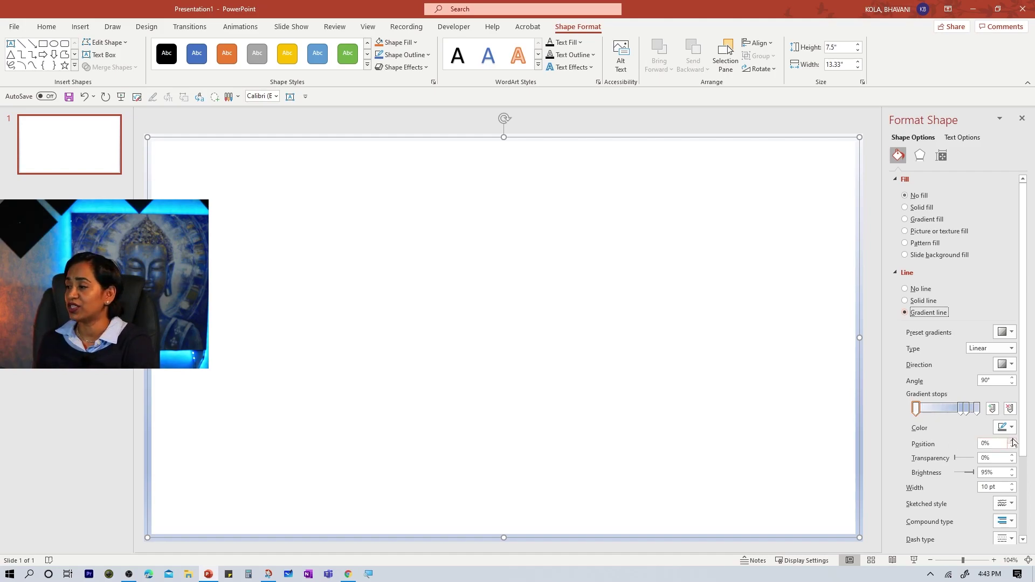
- Make the first gradient stop red and the second yellow, repositioning the yellow stop
click(915, 409)
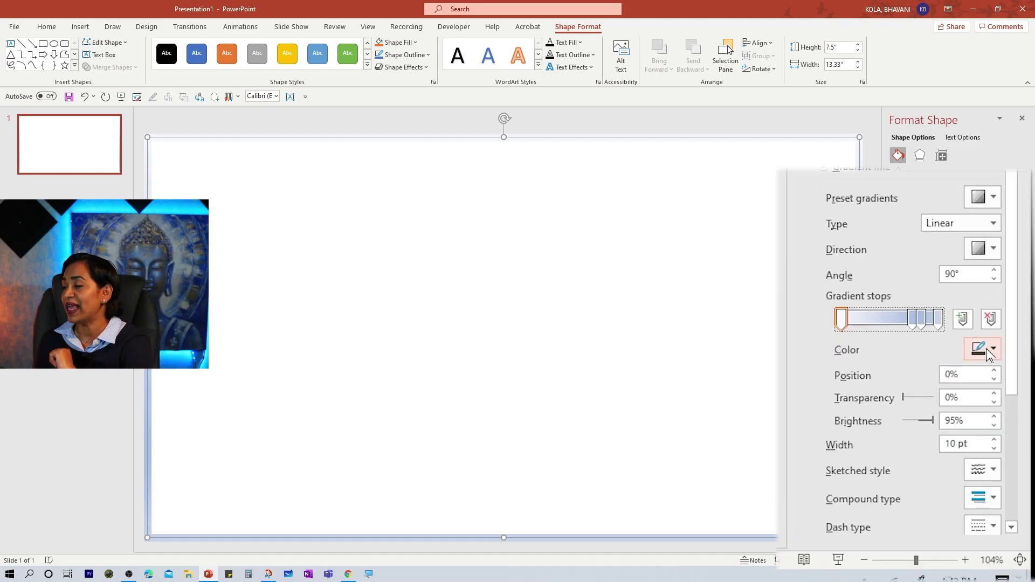
click(1009, 429)
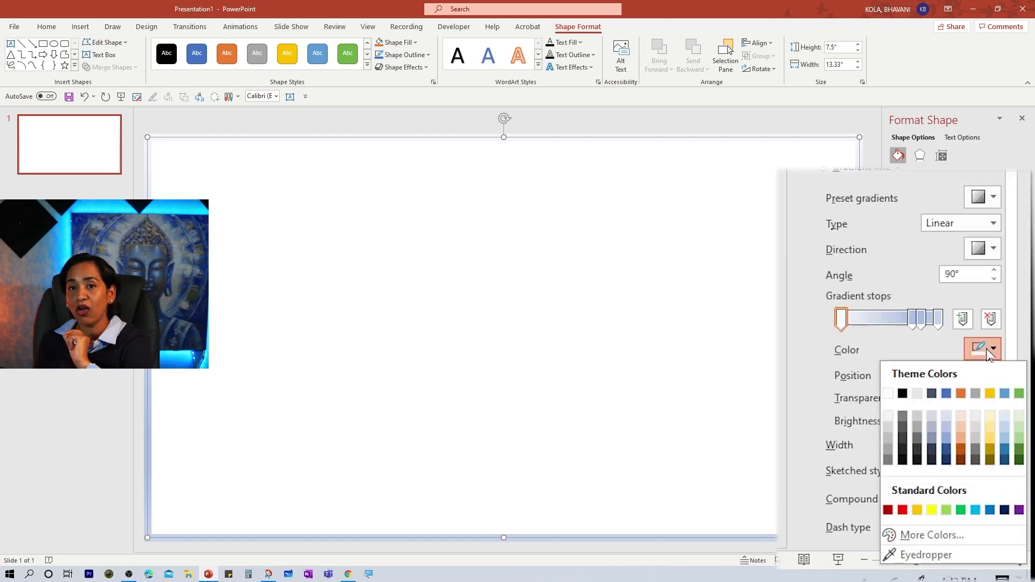
click(902, 510)
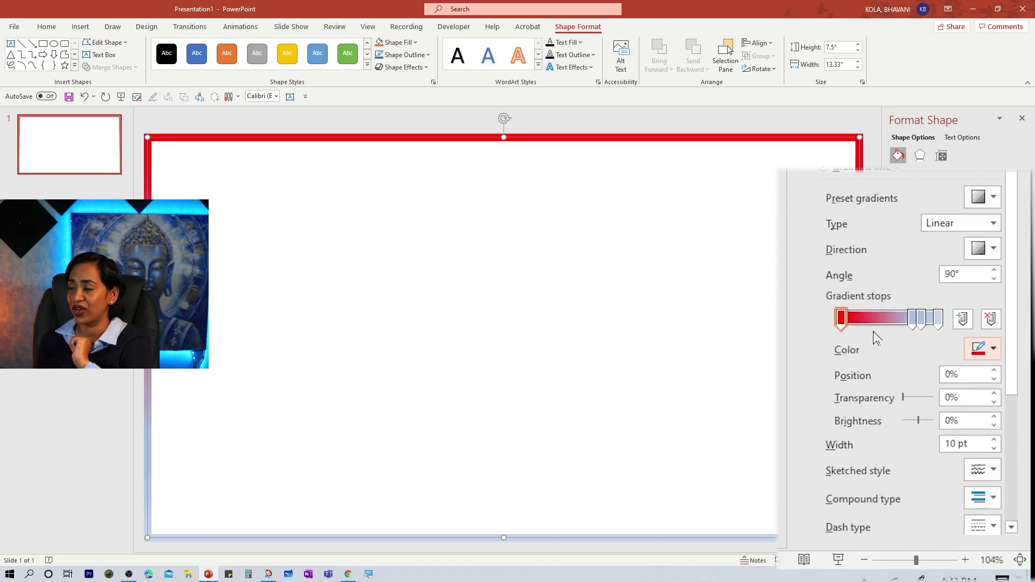
drag(909, 324, 884, 326)
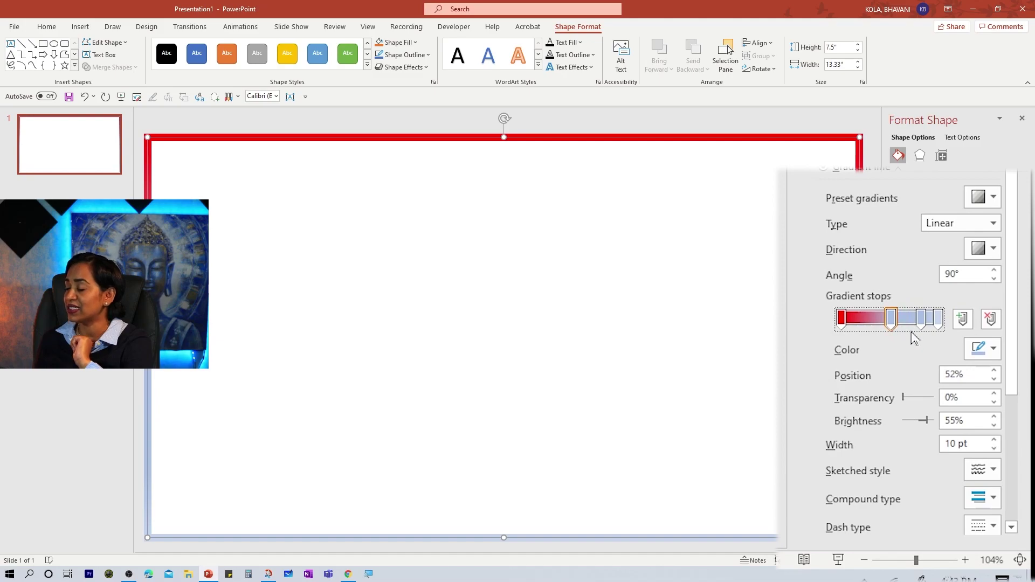
click(993, 349)
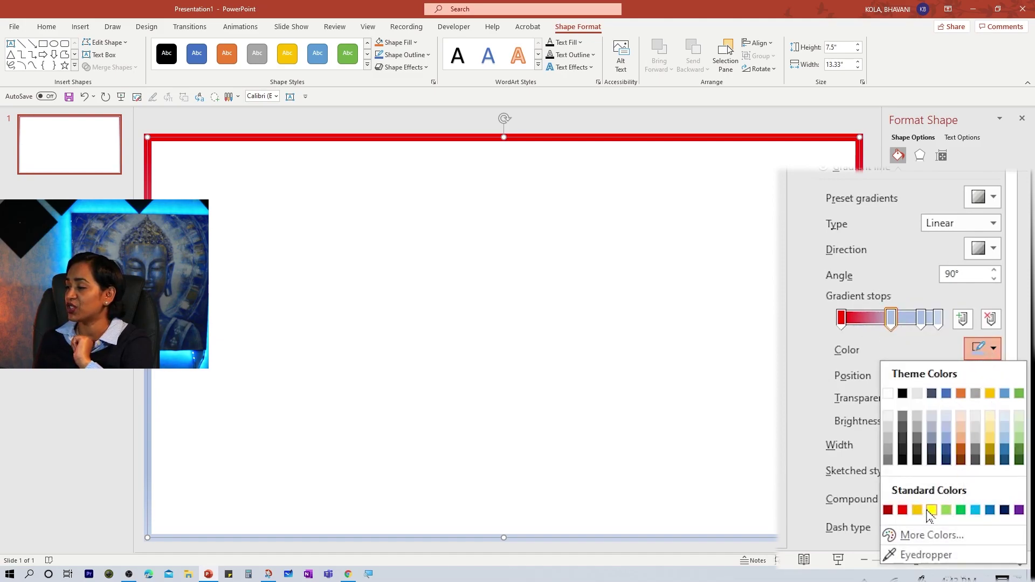
click(931, 510)
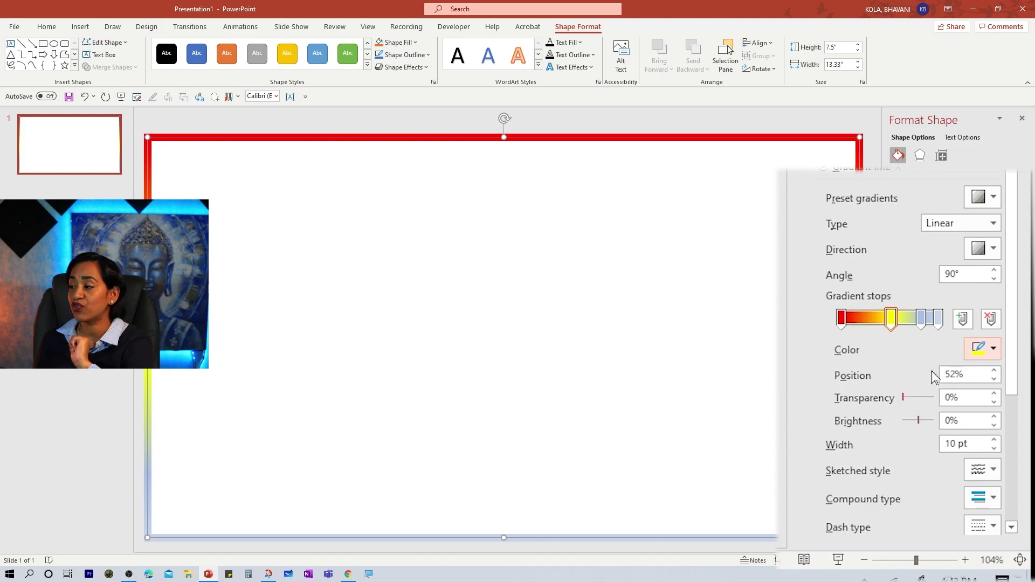
mouse_move(889, 322)
mouse_down()
mouse_move(860, 326)
mouse_move(909, 323)
mouse_up()
- Colour the third gradient stop green and the last stop light blue
click(984, 351)
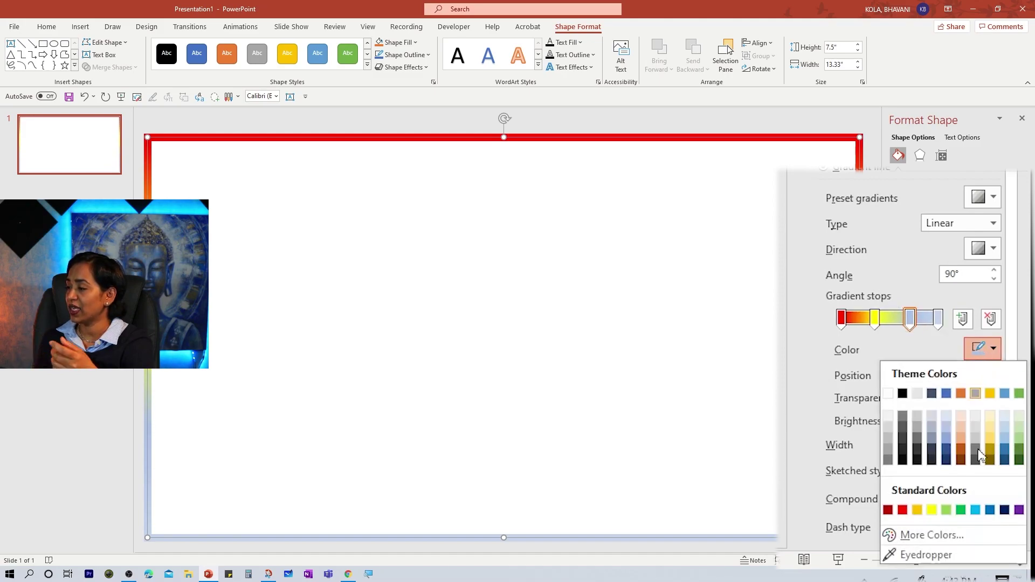
click(961, 510)
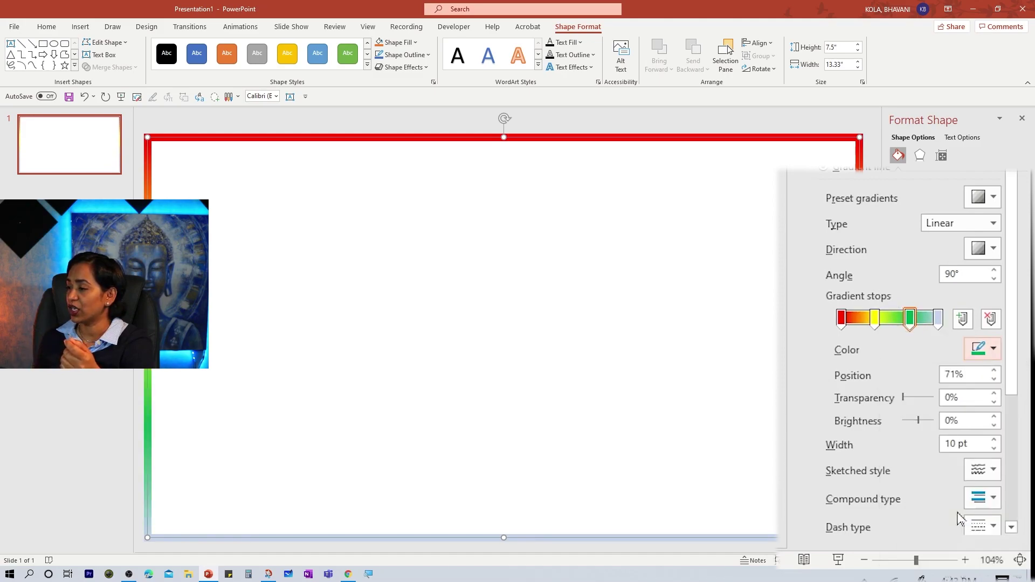
click(938, 320)
click(983, 348)
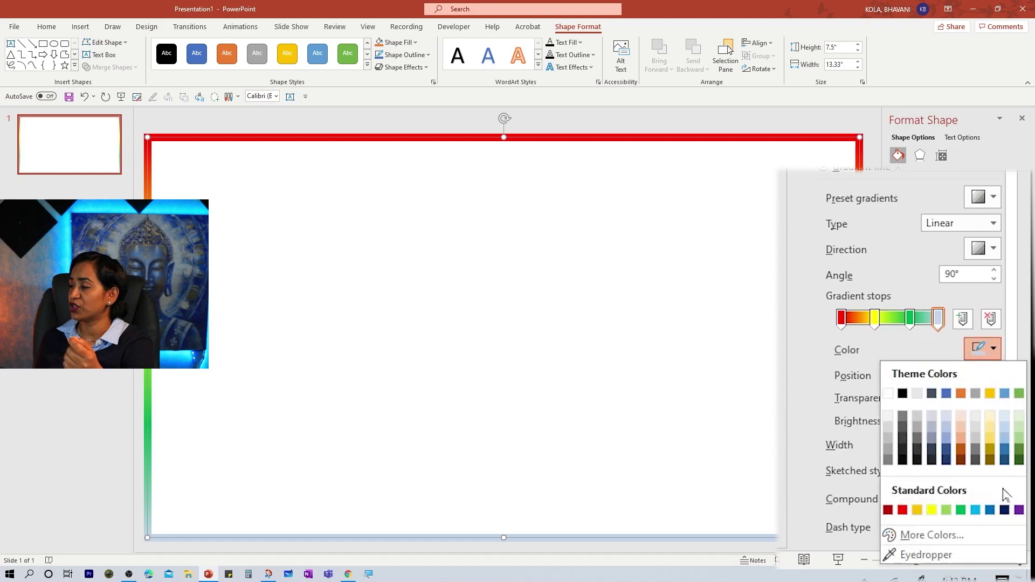
click(975, 510)
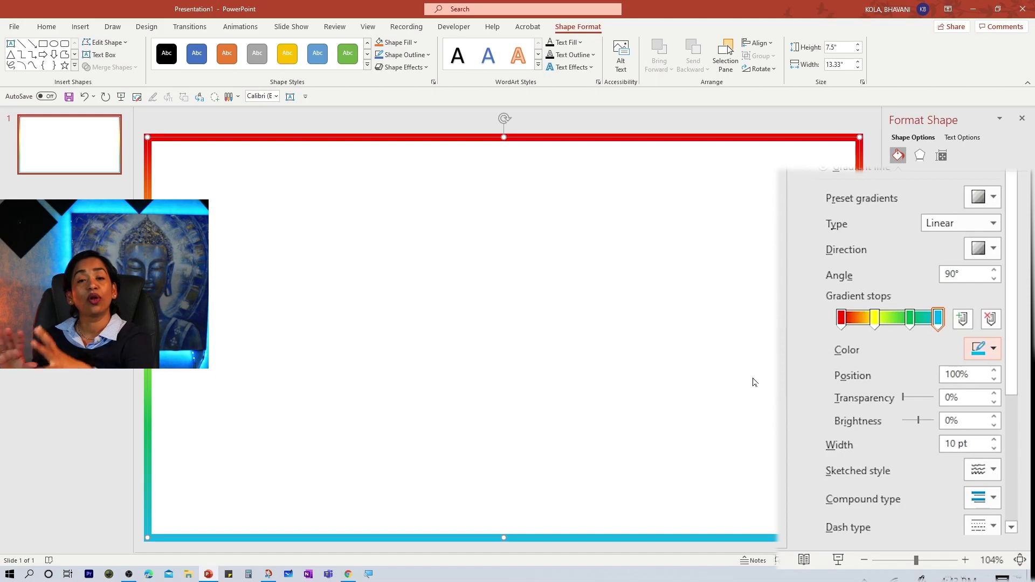
drag(841, 326, 827, 342)
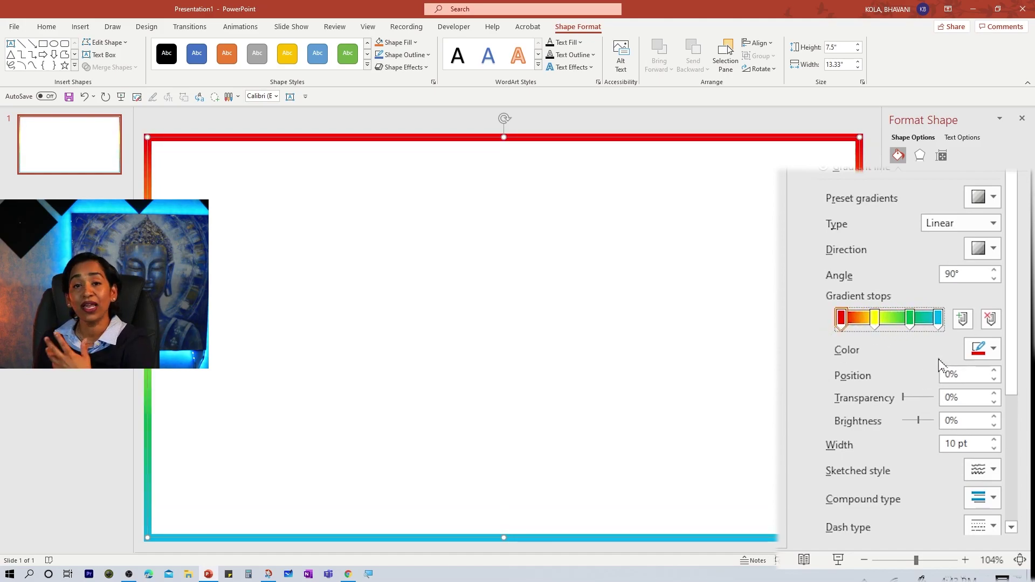
- Preview the Radial, Rectangular and Path gradient types on the outline
click(996, 230)
click(977, 252)
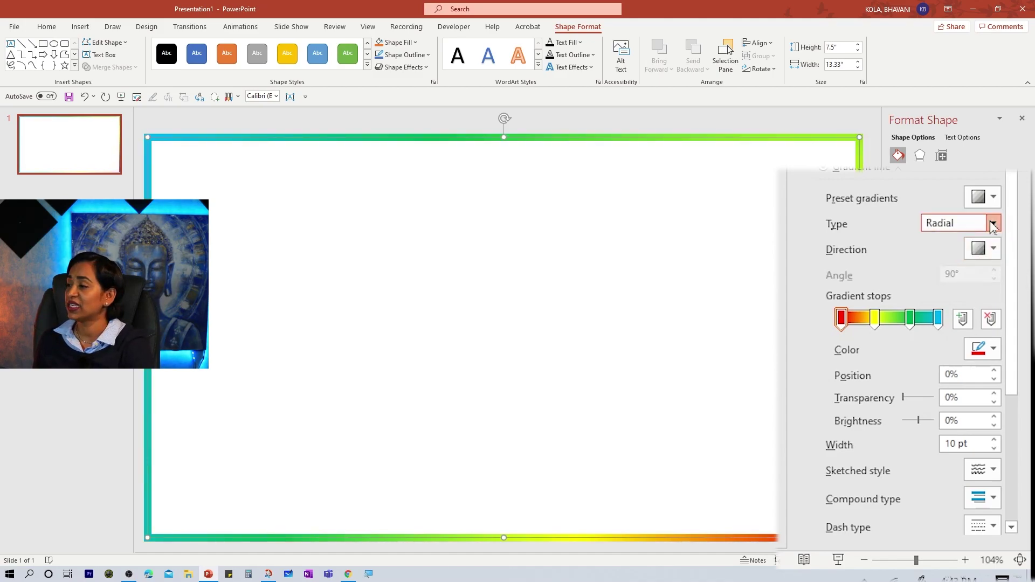
click(993, 224)
click(977, 271)
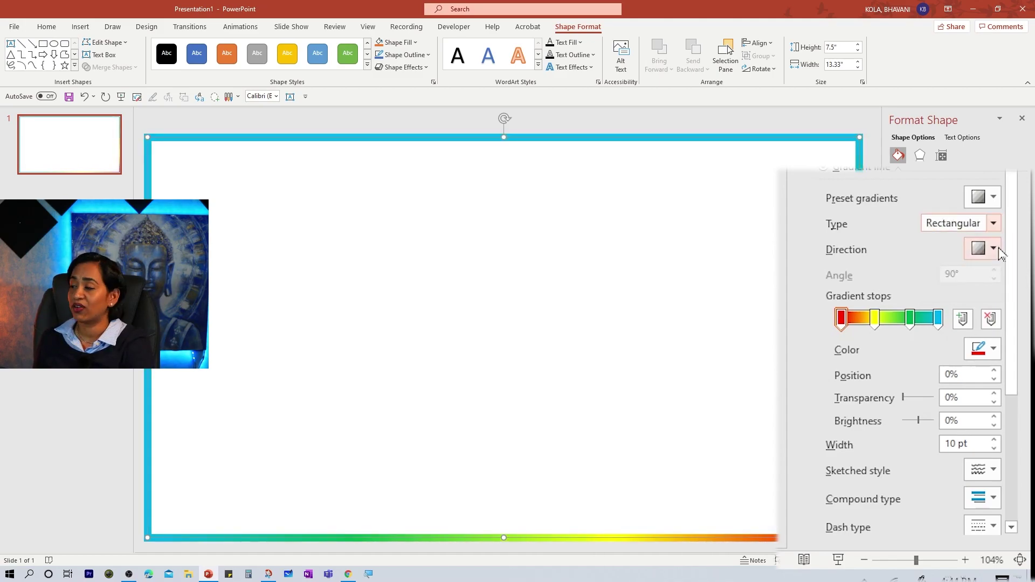
click(993, 224)
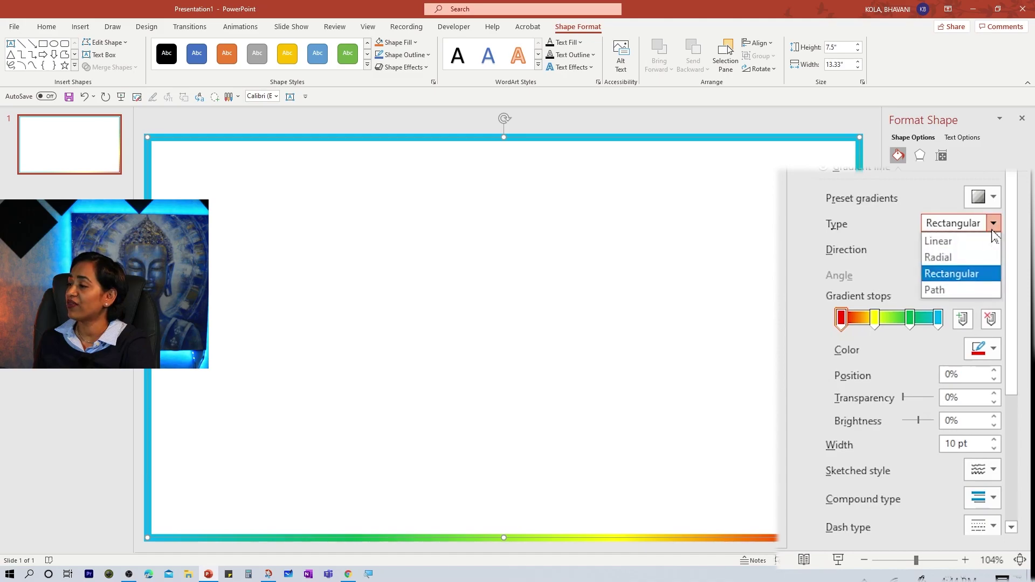
click(963, 289)
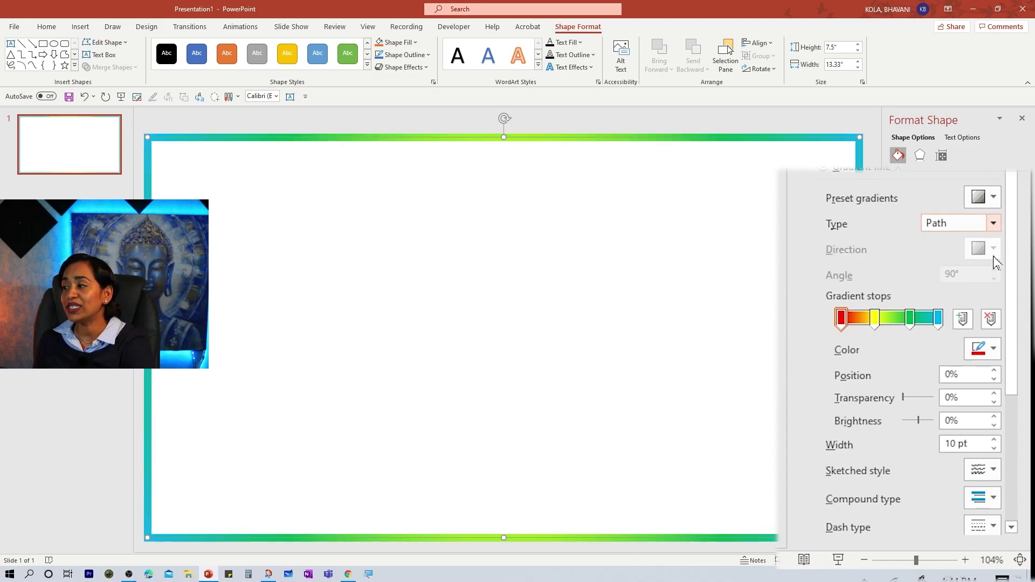
- Return the outline to a Linear gradient at 130° and switch to the Coolors palettes page
click(993, 224)
click(965, 241)
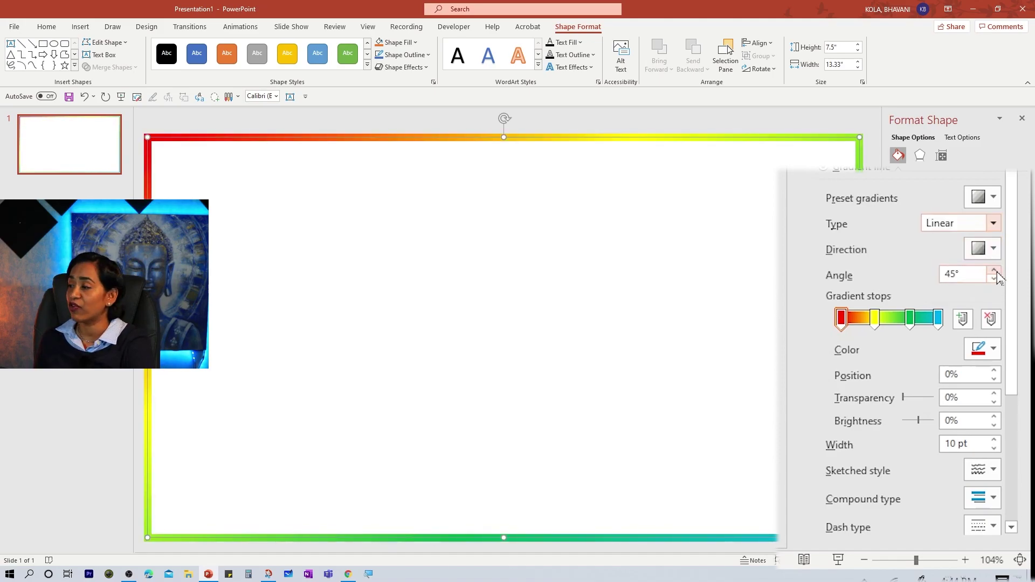
click(994, 271)
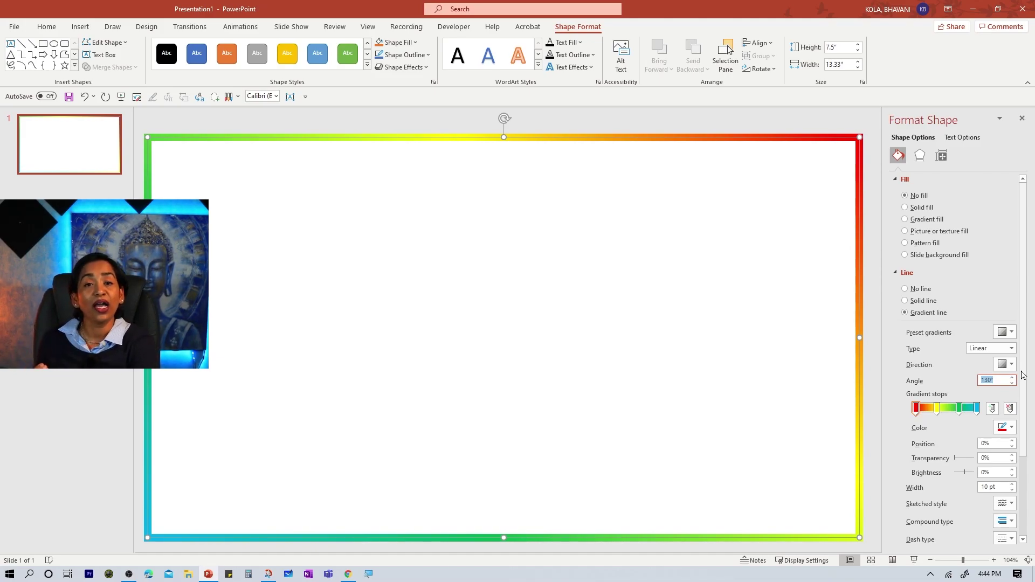
click(347, 573)
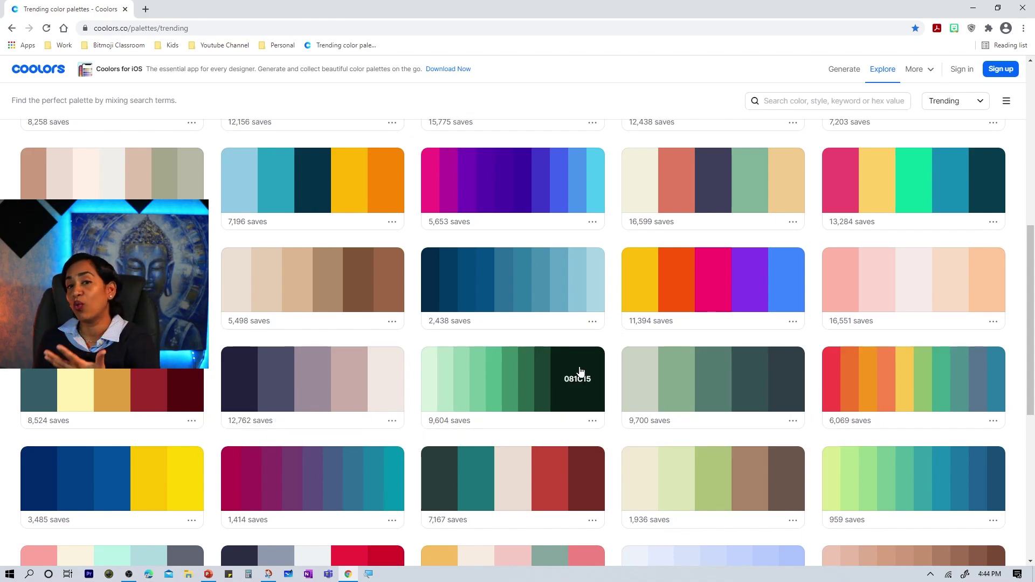
- Scroll through the Coolors trending palettes and open Snip & Sketch
scroll(681, 306, down, 4)
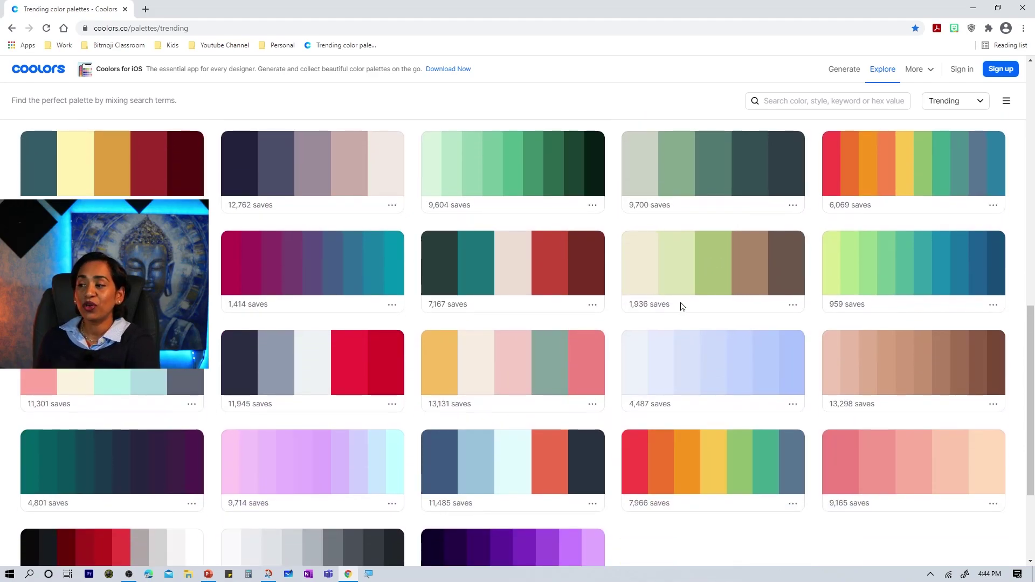
scroll(736, 341, up, 4)
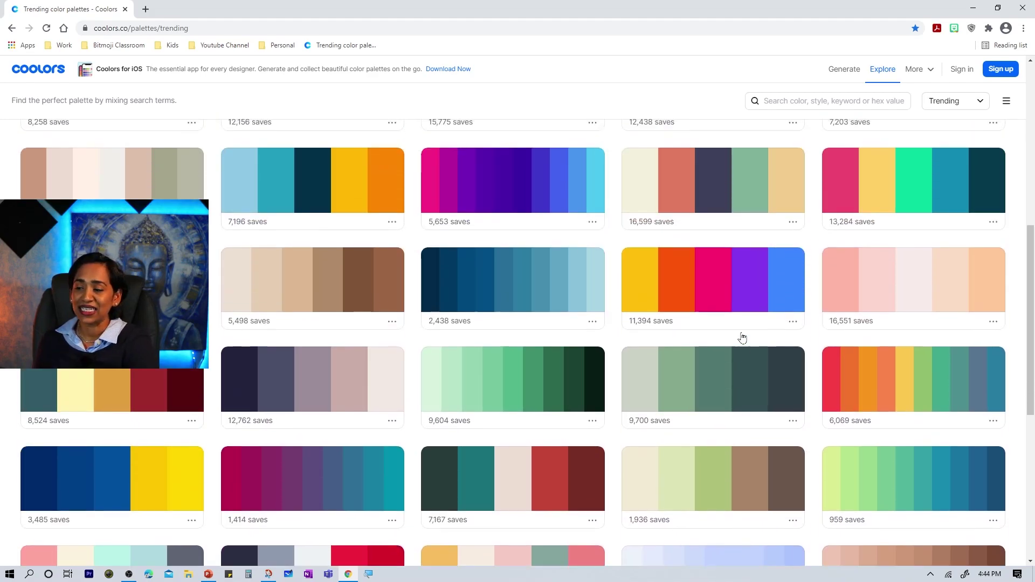
click(269, 574)
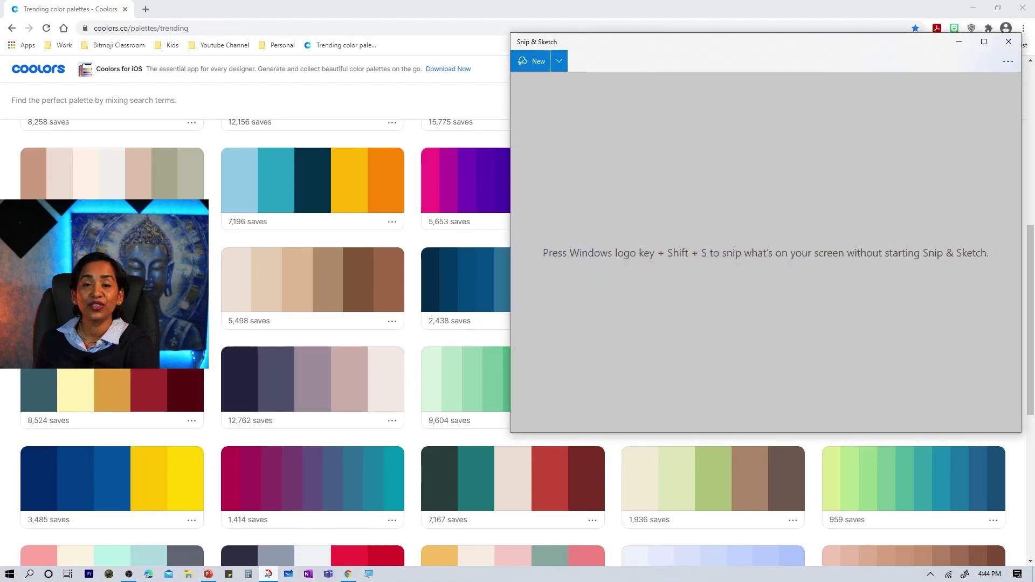
- Snip the yellow-to-blue five-colour palette card and copy it
click(526, 62)
mouse_move(615, 239)
mouse_down()
mouse_move(647, 304)
mouse_move(757, 330)
mouse_move(817, 327)
mouse_move(809, 323)
mouse_up()
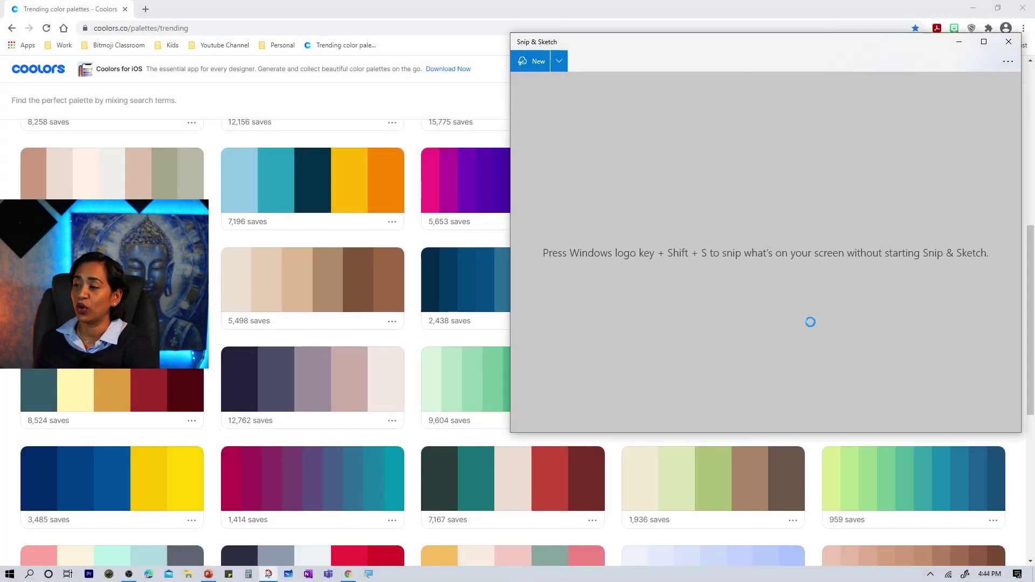
click(962, 61)
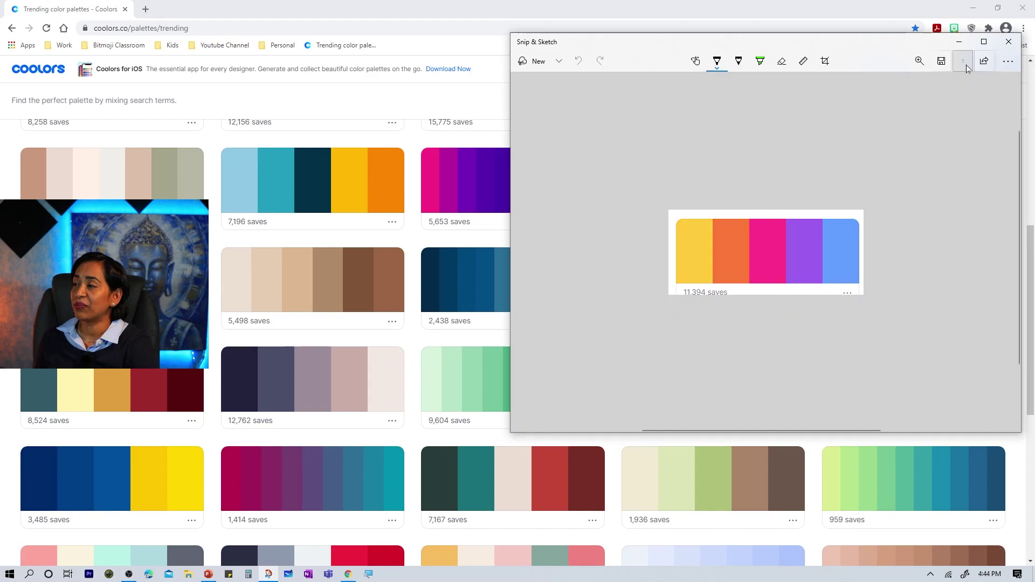
- Paste the palette snip as a picture in PowerPoint and move it to the upper left
click(209, 574)
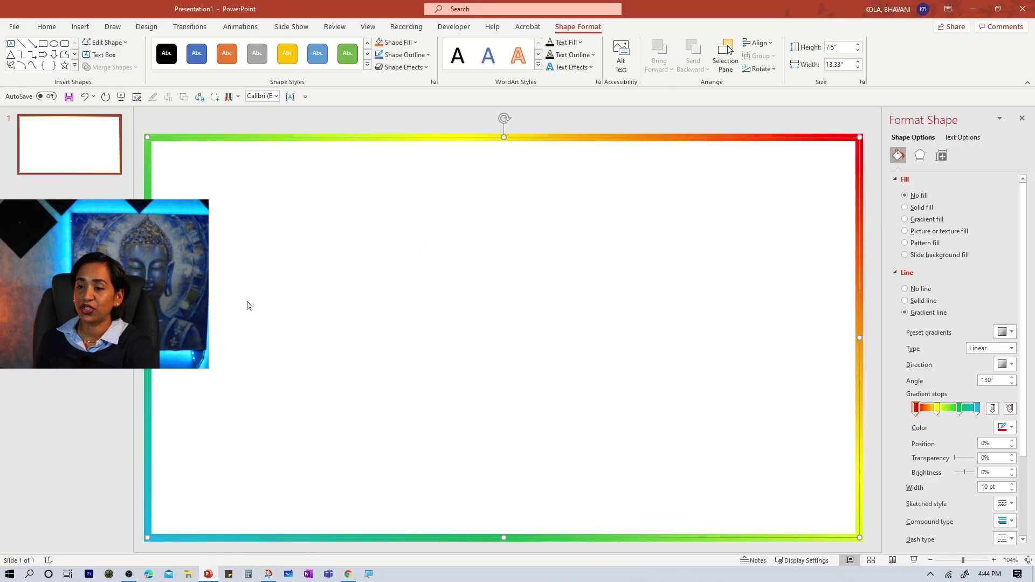
right_click(276, 228)
click(319, 248)
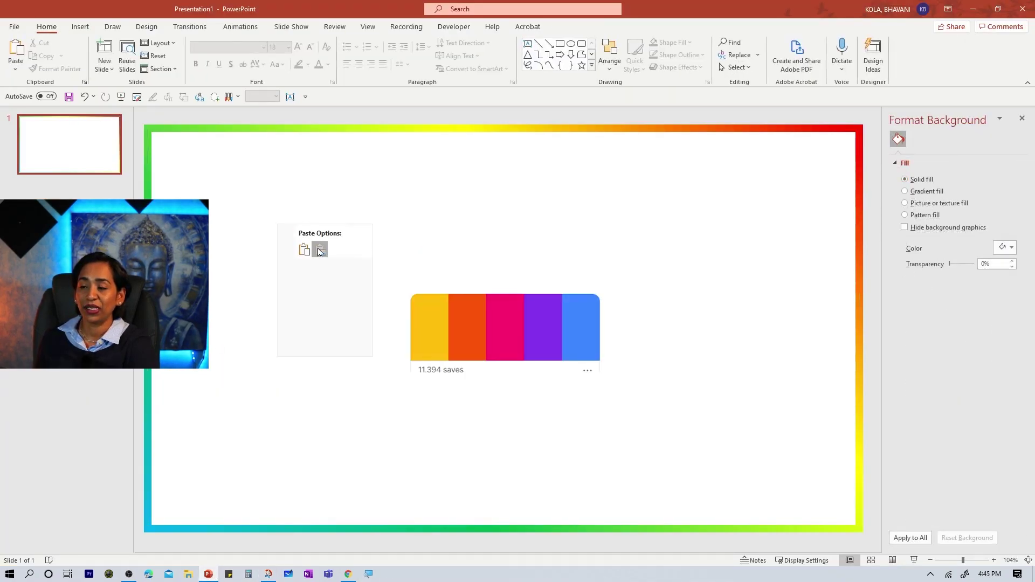
drag(473, 371, 337, 260)
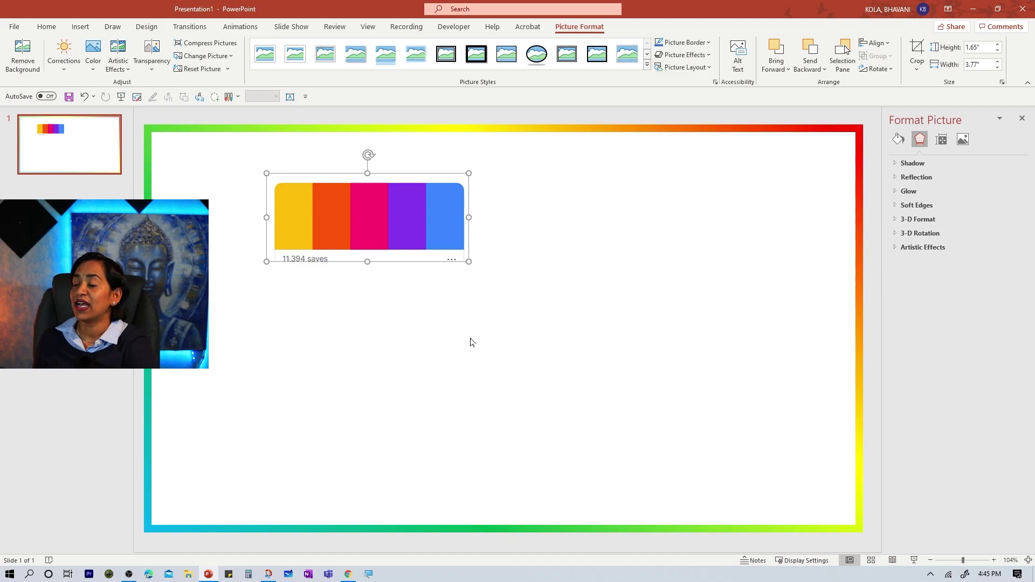
- Open Format Shape for the rainbow frame to show its 10 pt, 130° gradient line
click(554, 128)
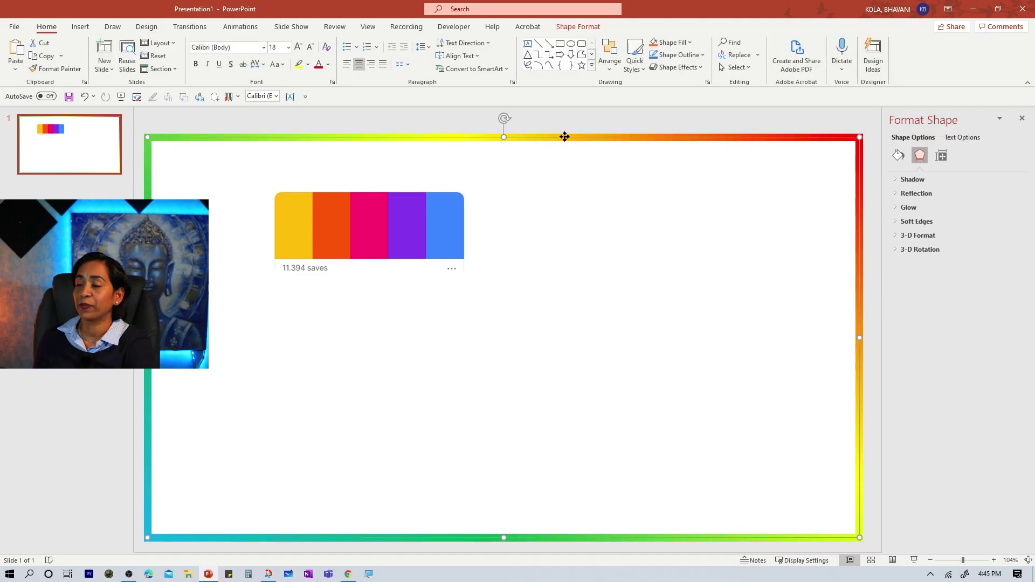
right_click(564, 137)
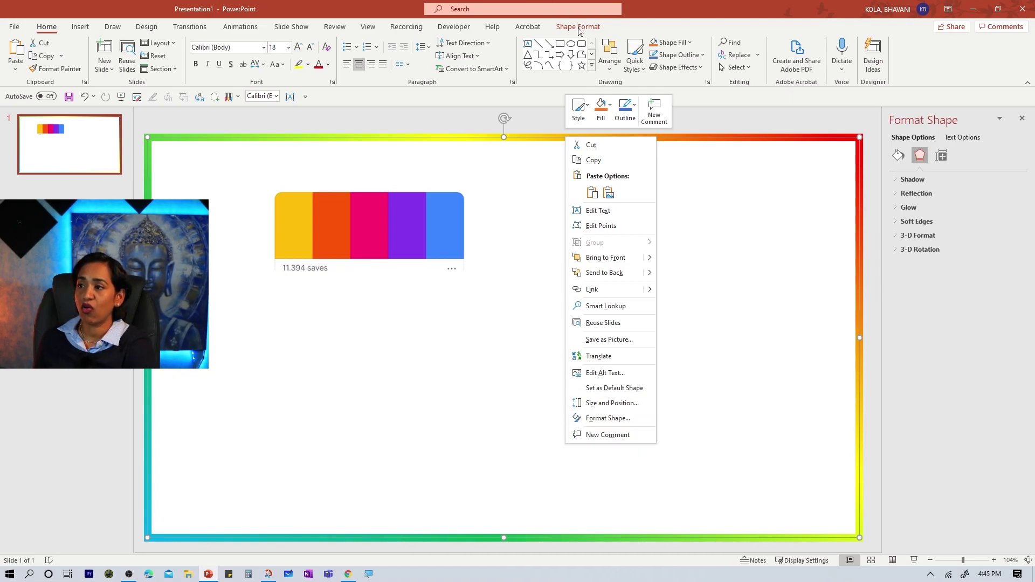
click(624, 423)
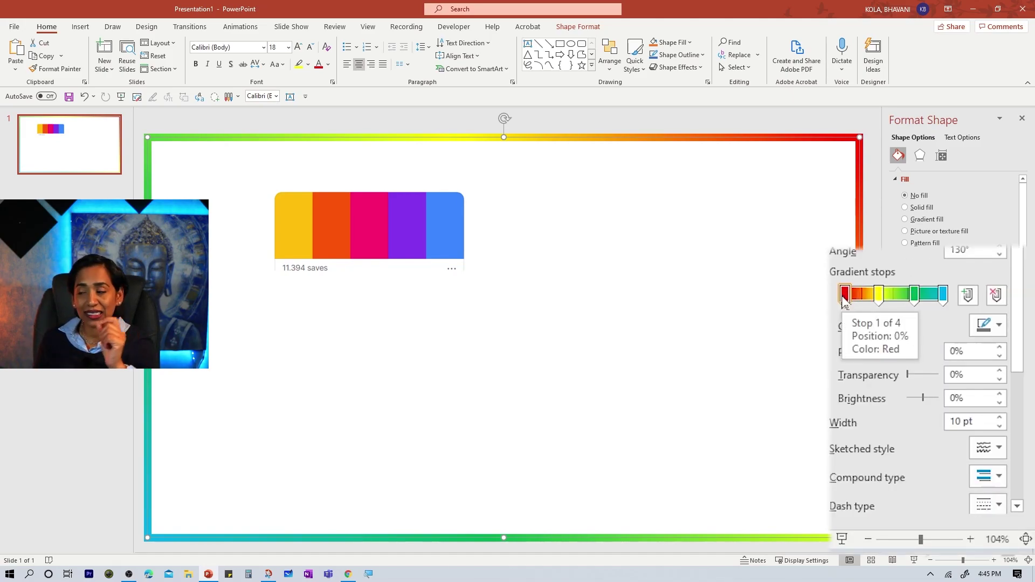
- Eyedrop the palette's yellow and orange into the first two gradient stops
click(992, 333)
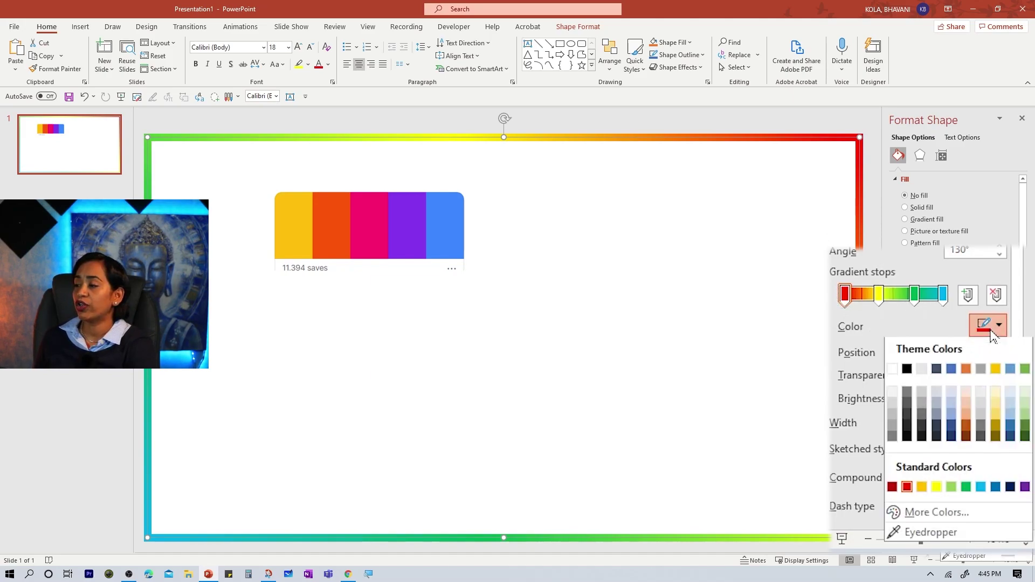
click(975, 559)
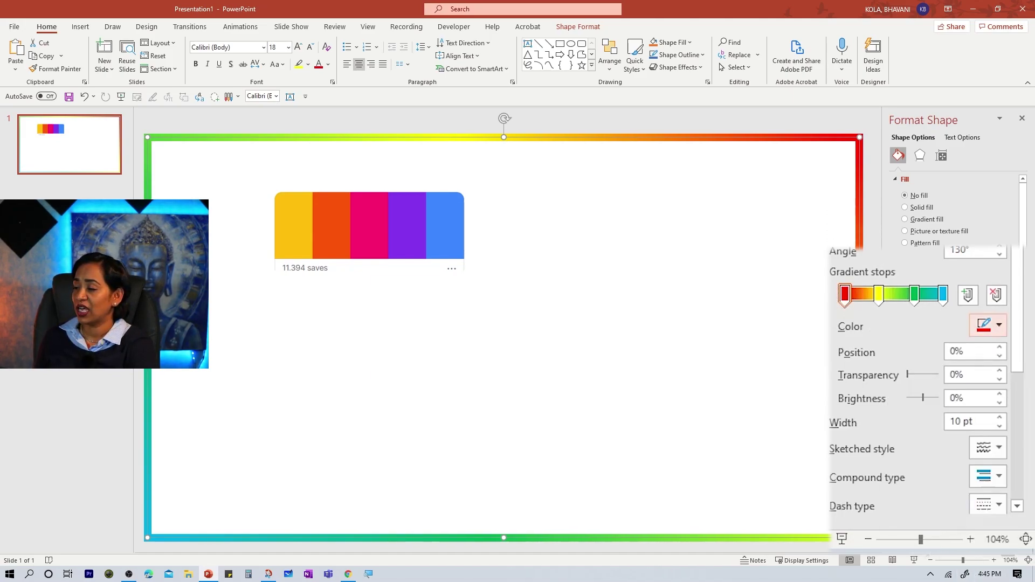
click(290, 217)
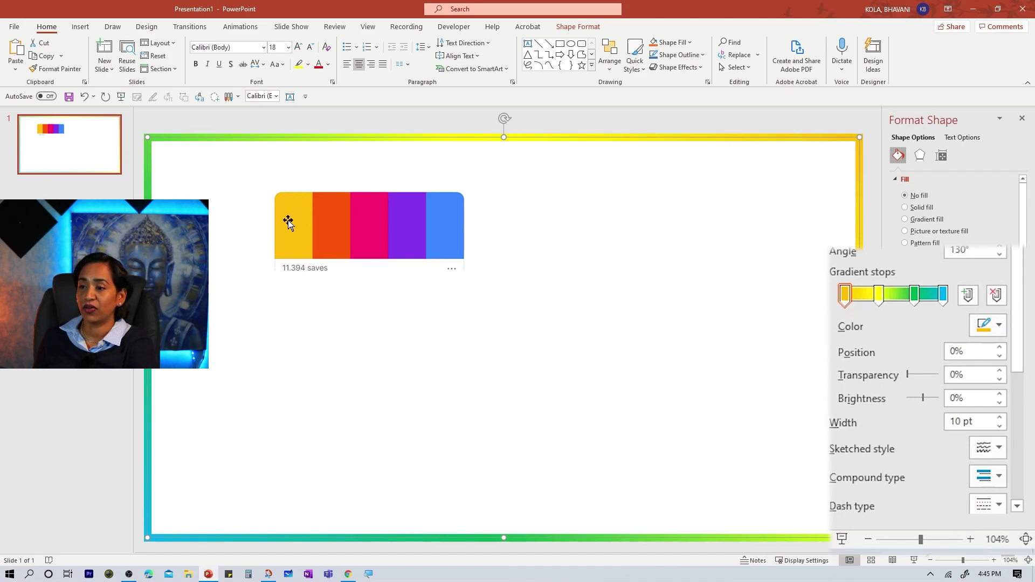
click(879, 296)
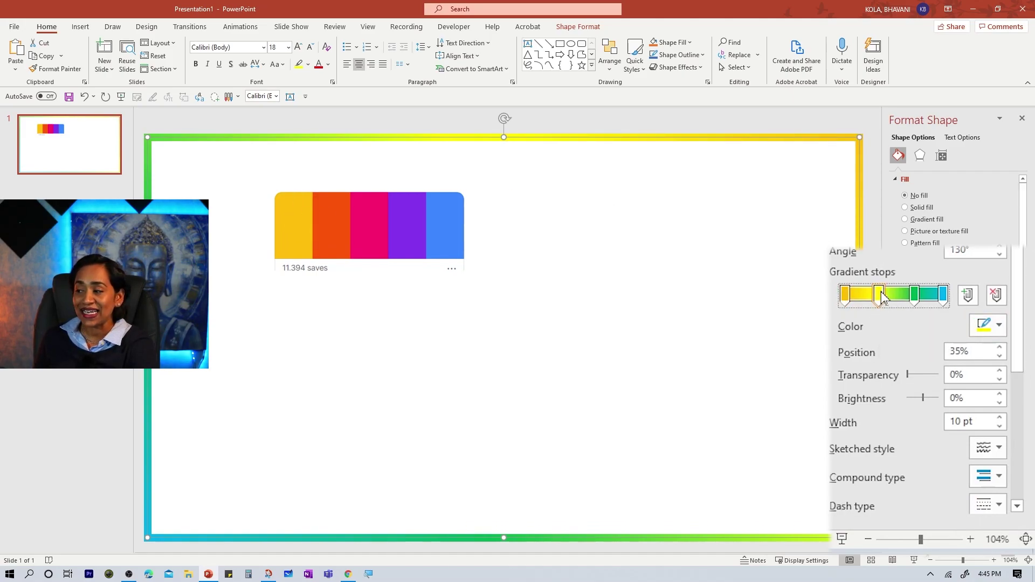
click(998, 325)
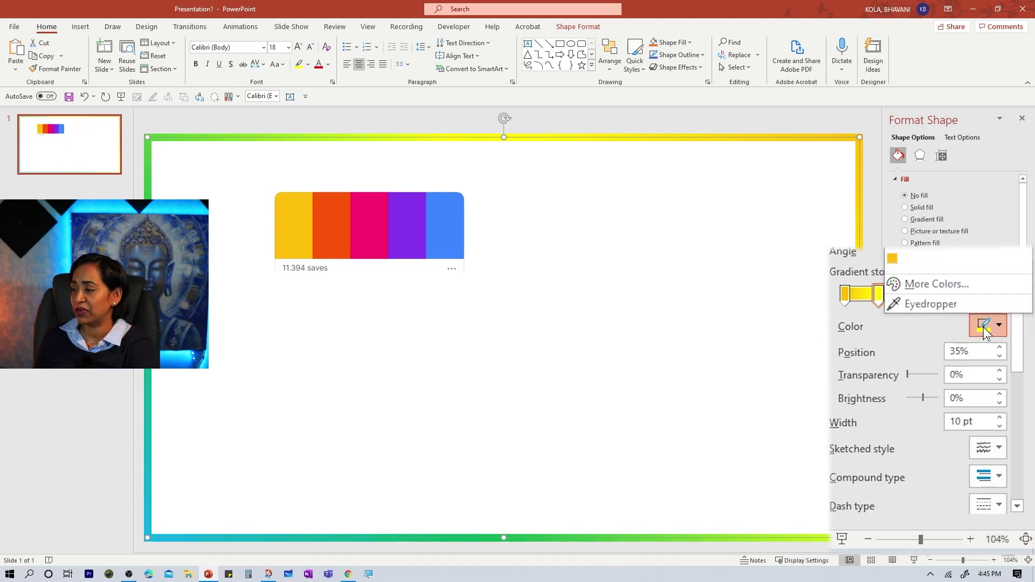
click(929, 302)
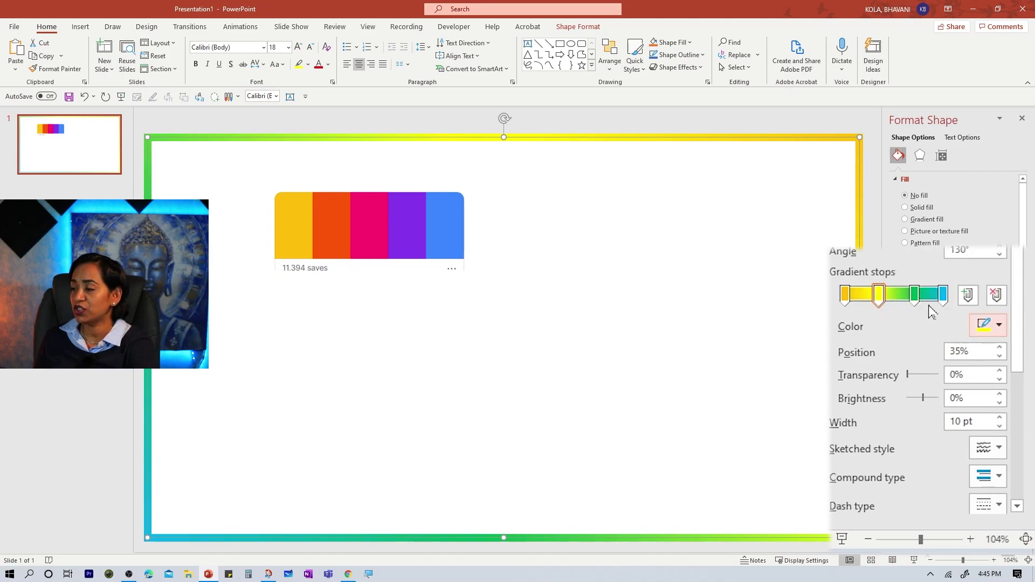
click(339, 210)
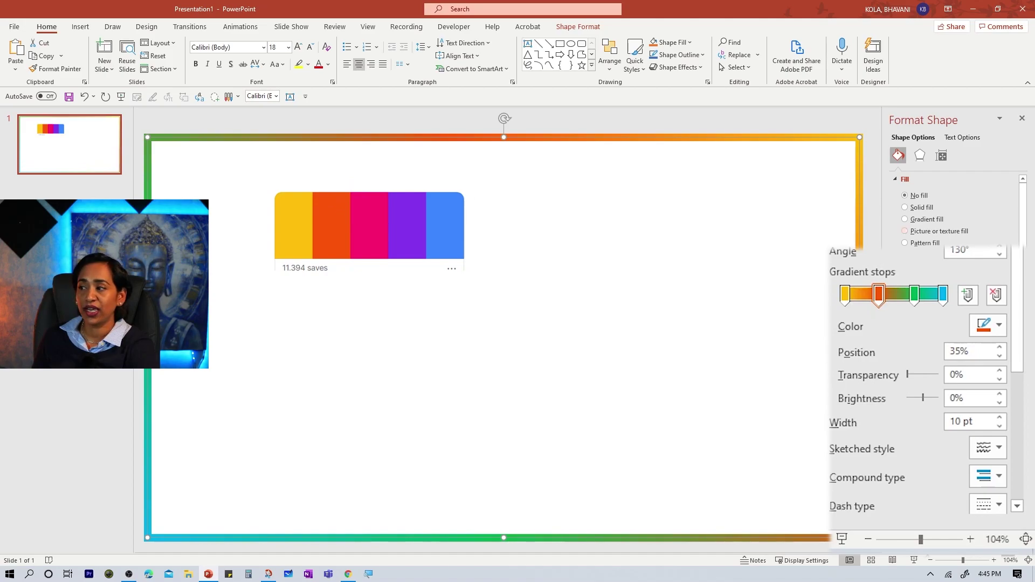
- Eyedrop the palette's pink and purple into the third and last gradient stops
click(914, 296)
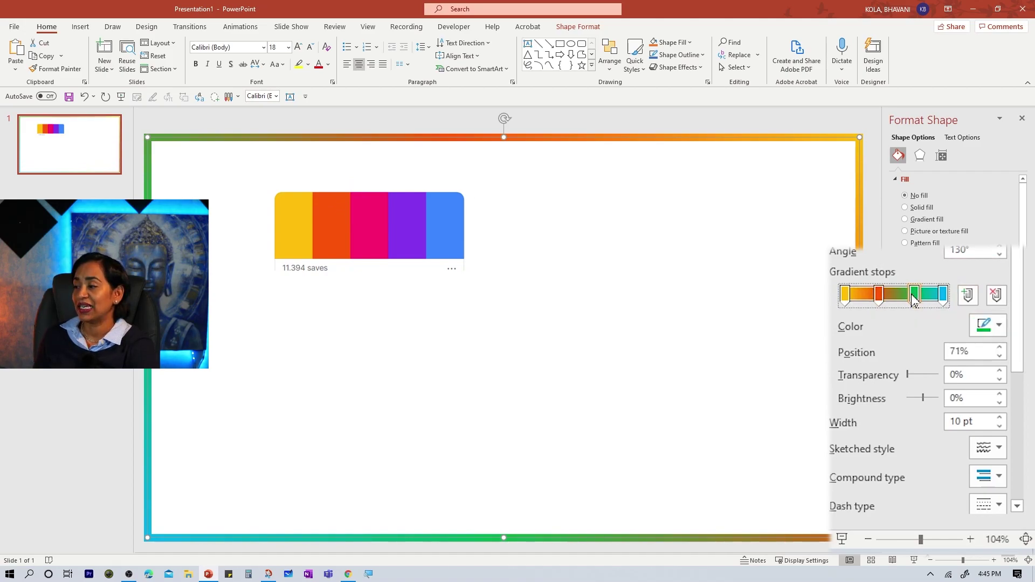
click(992, 325)
click(958, 306)
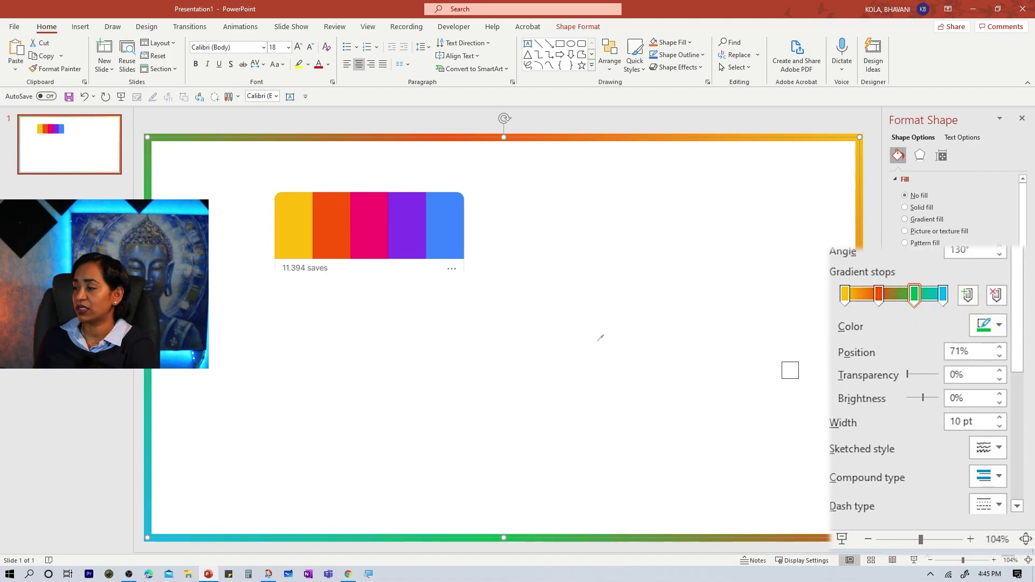
click(372, 197)
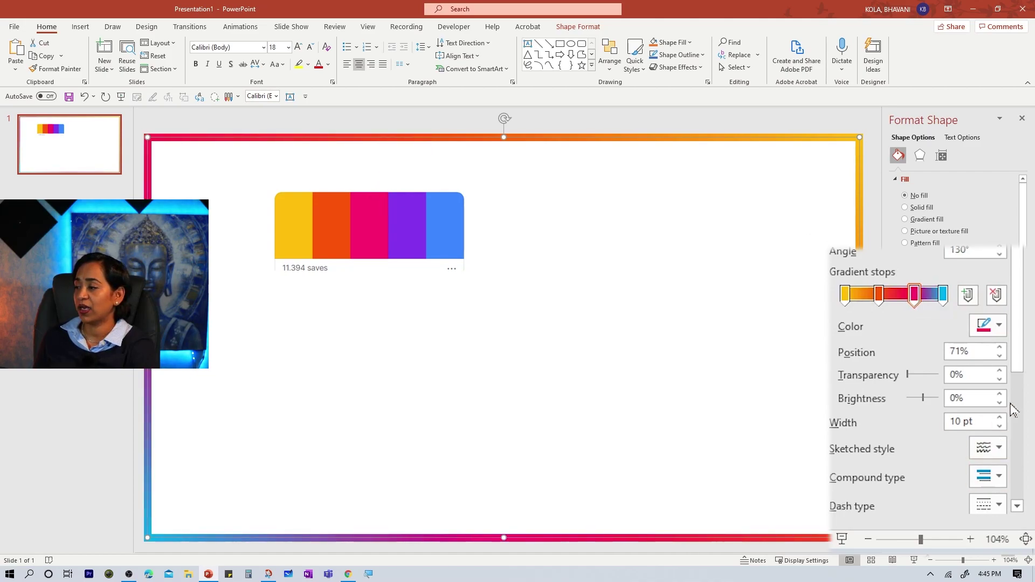
click(943, 295)
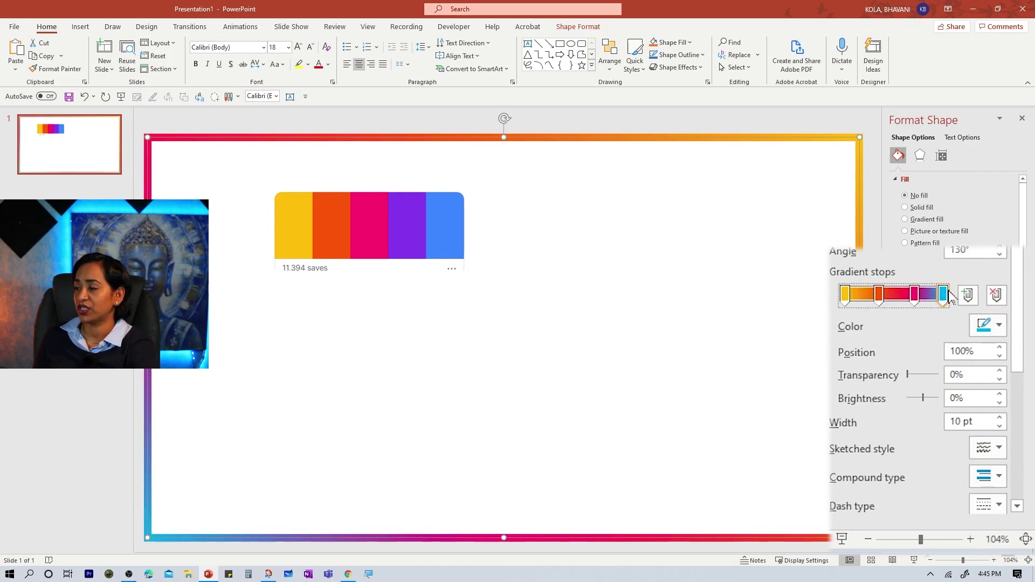
click(992, 325)
click(949, 308)
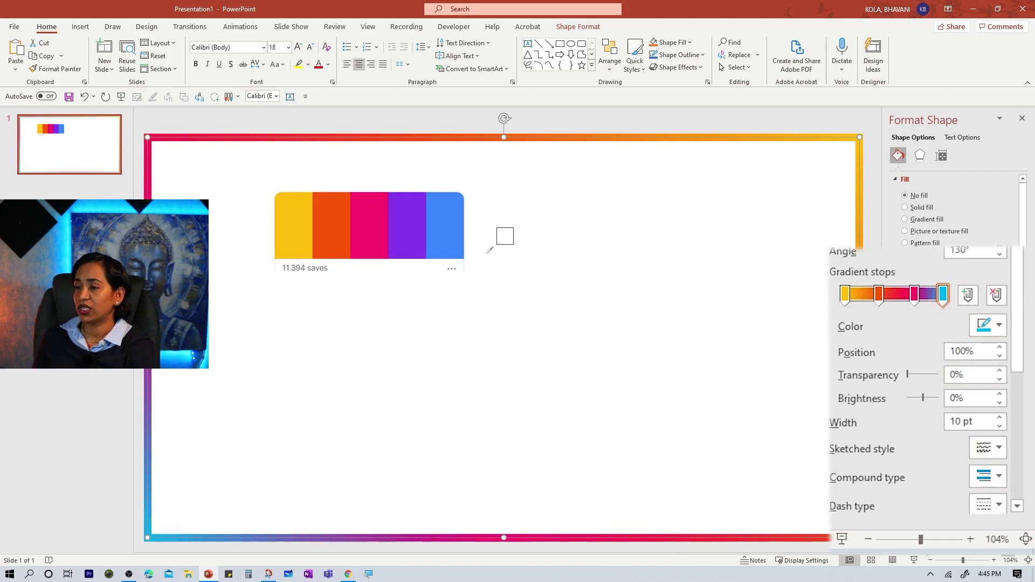
click(416, 217)
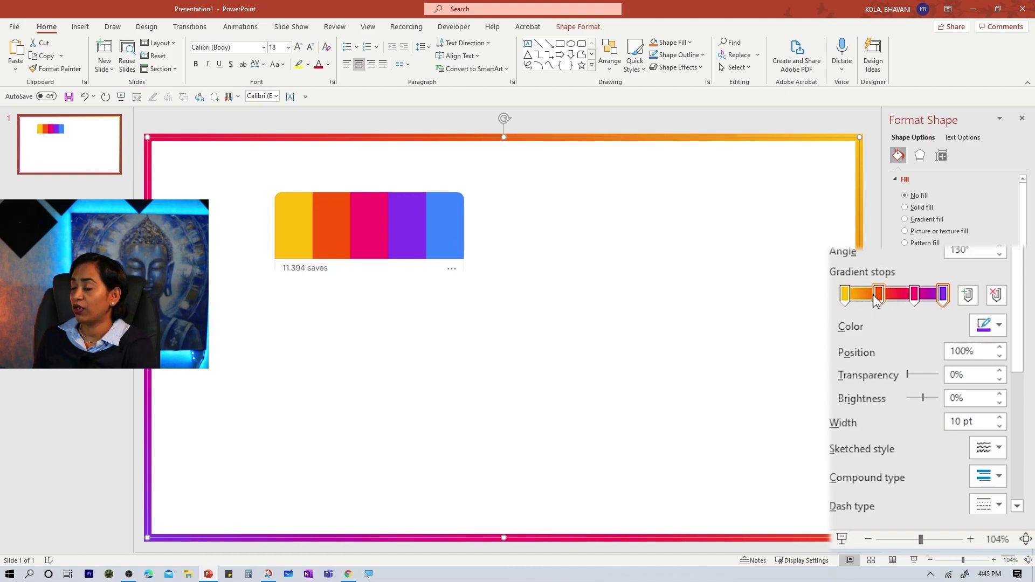
- Move the second stop to 28%, add a stop with the palette's blue, and shift pink left
drag(877, 299, 944, 299)
click(966, 295)
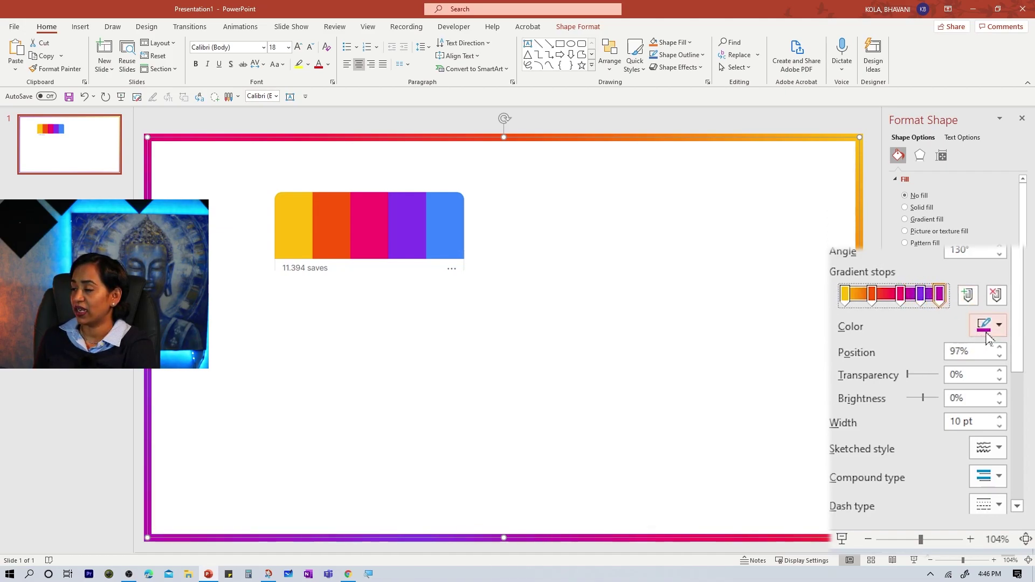
click(998, 325)
click(970, 303)
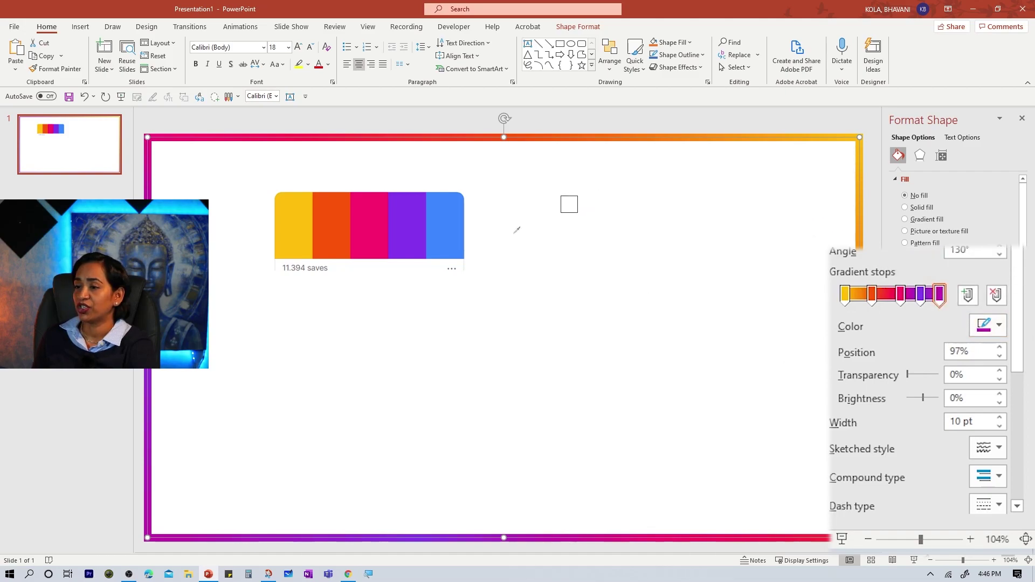
click(460, 226)
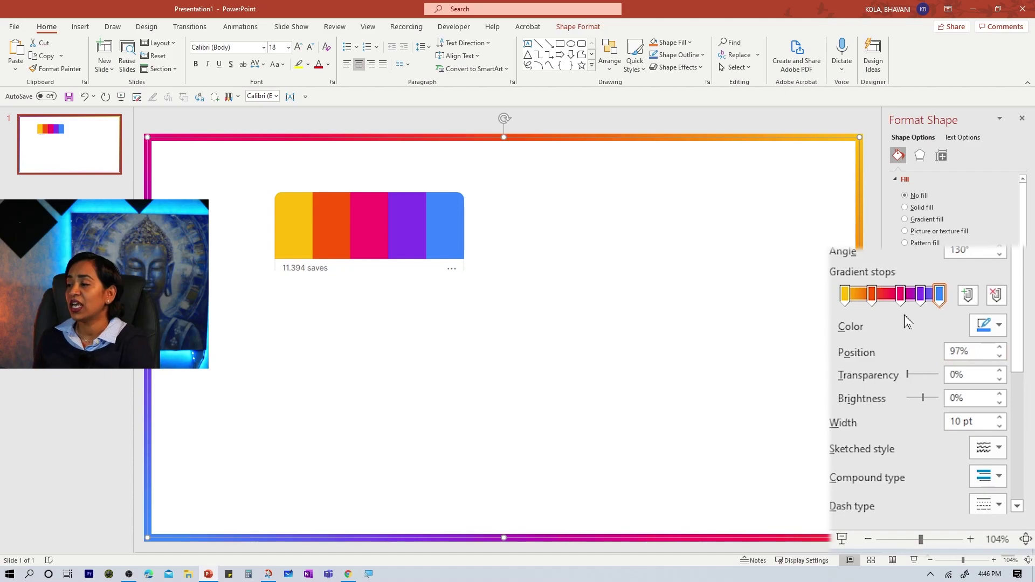
mouse_move(901, 302)
mouse_down()
mouse_move(859, 298)
mouse_move(915, 298)
mouse_move(895, 298)
mouse_up()
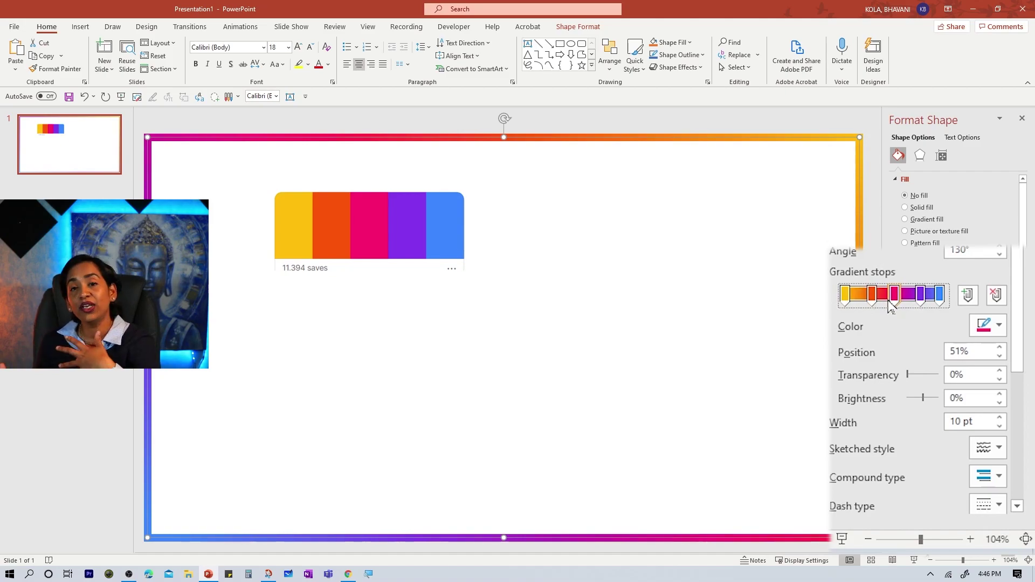
- Delete the palette snip from the slide so only the gradient frame remains
click(391, 239)
key(Delete)
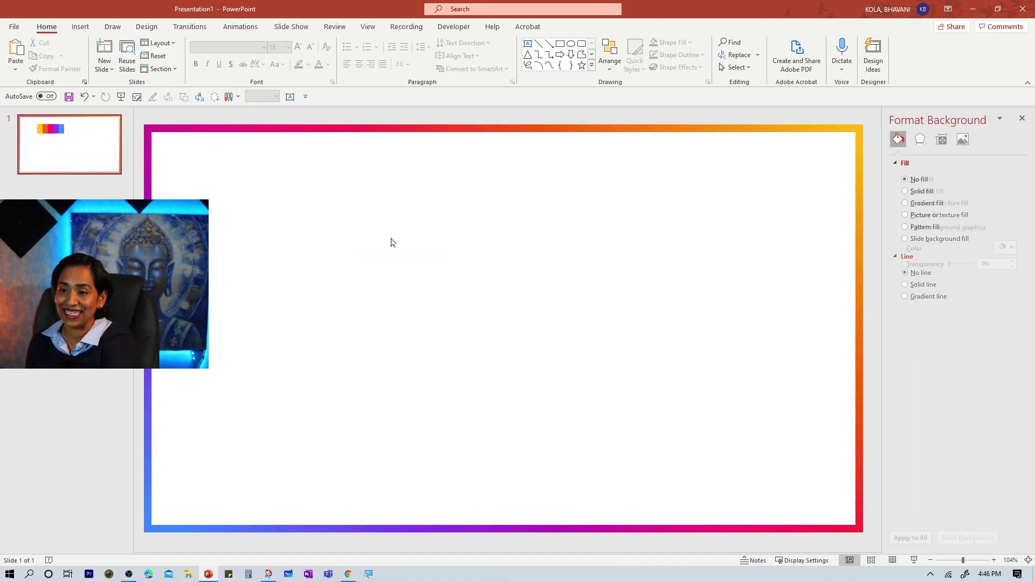
drag(424, 126, 425, 129)
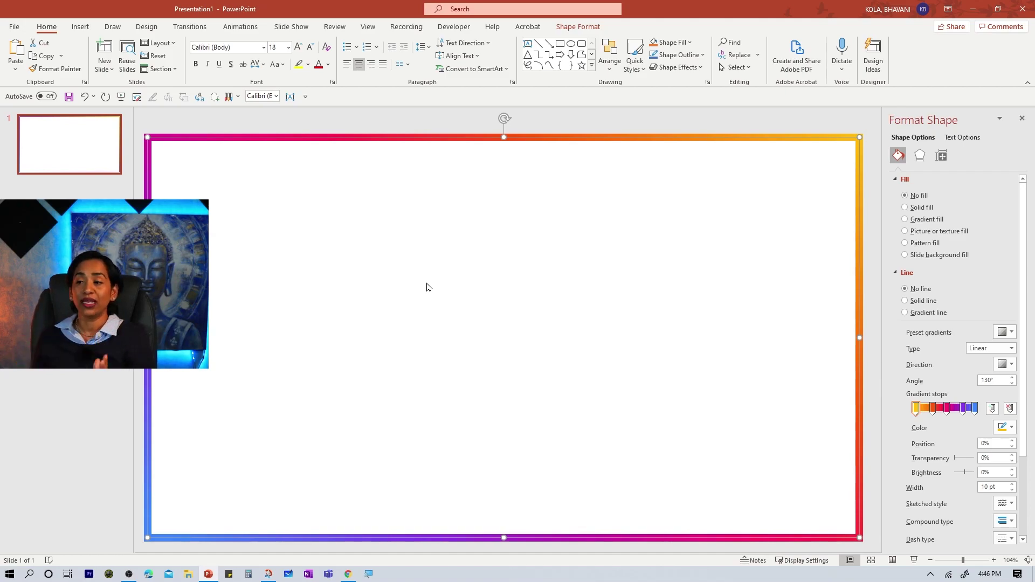
right_click(451, 139)
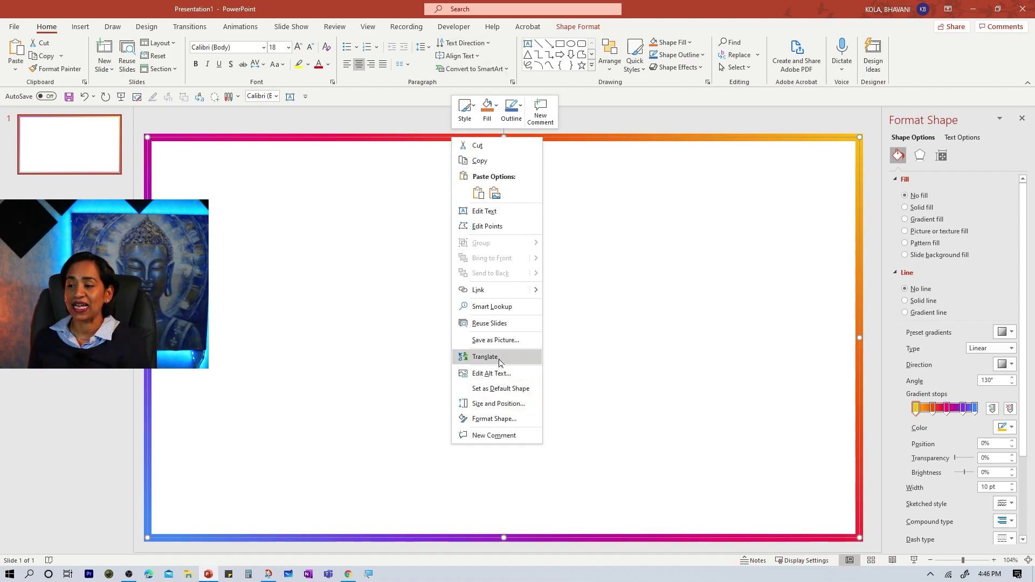
click(609, 333)
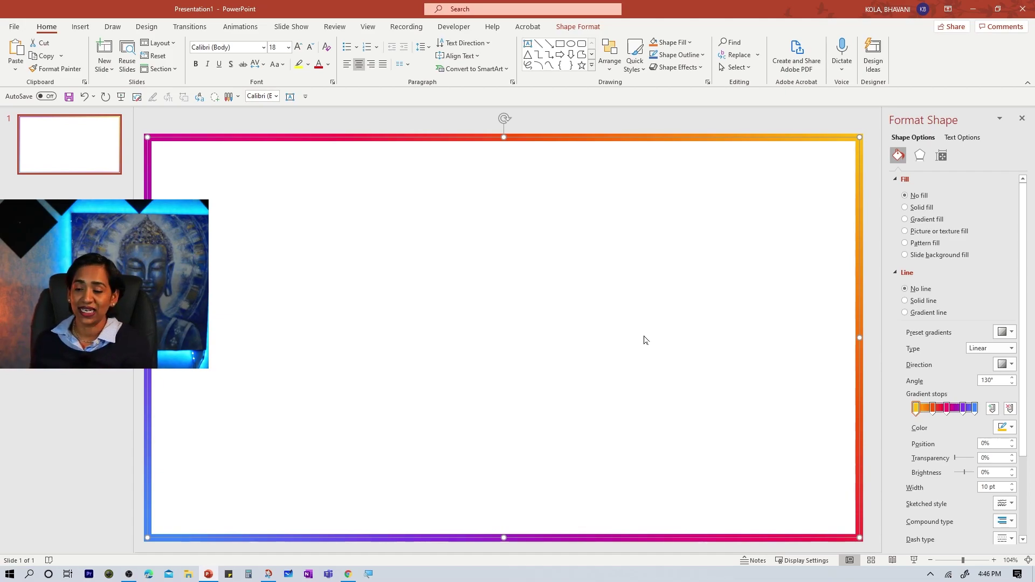
- Draw a small Snip Single Corner Rectangle tab bar at the slide's bottom-left
click(81, 27)
click(197, 55)
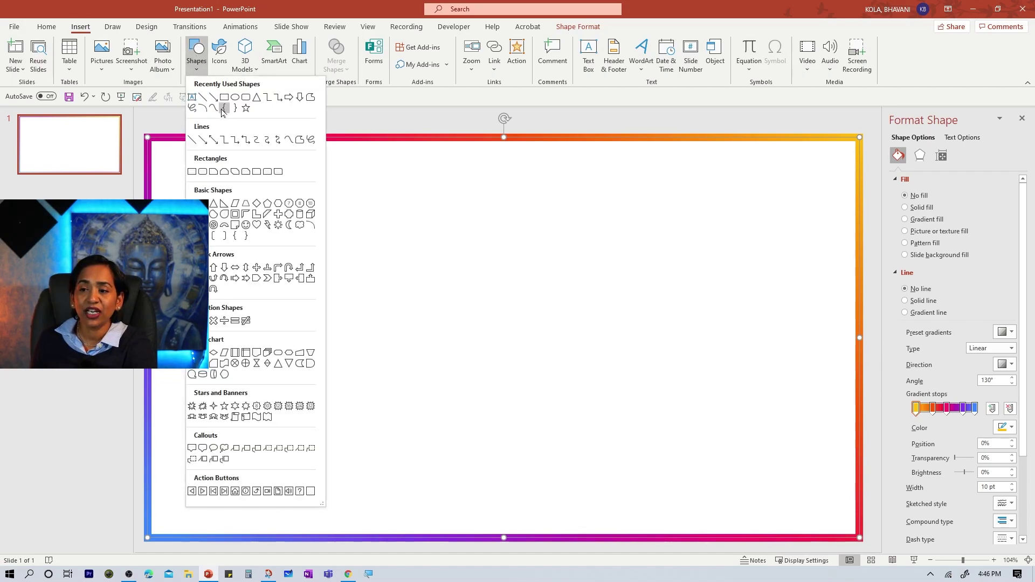
click(211, 170)
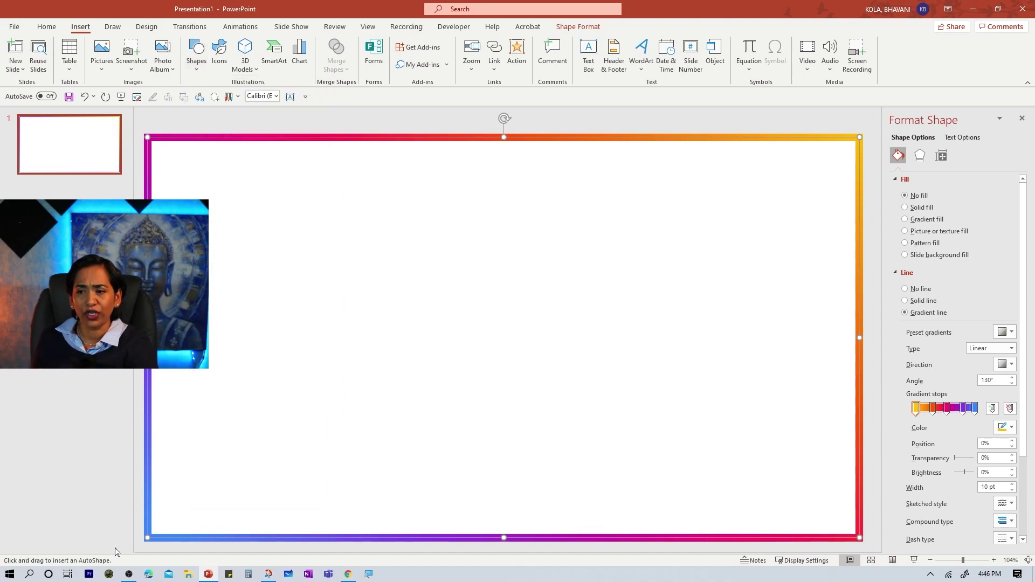
drag(167, 438, 219, 519)
click(214, 189)
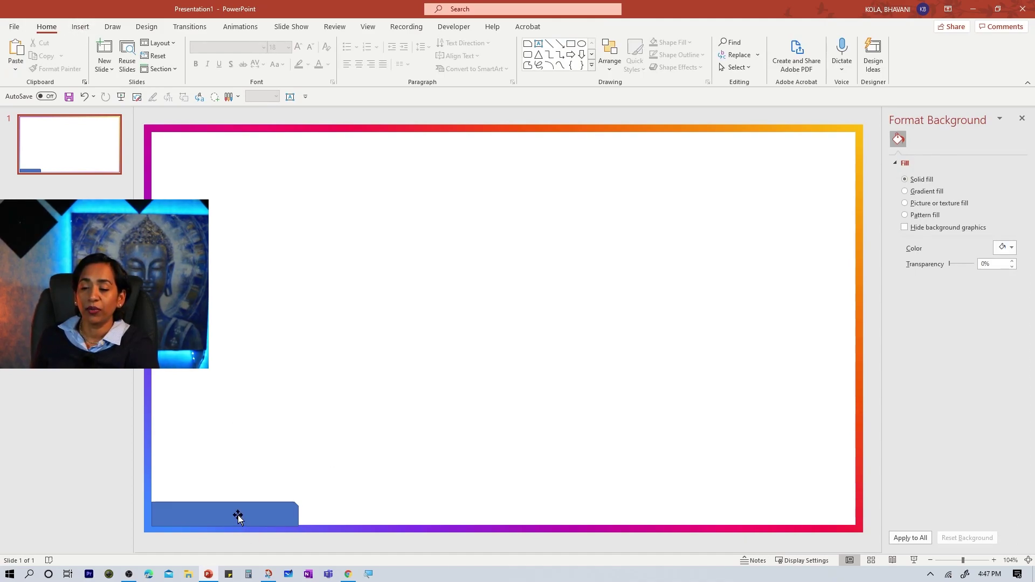
- Duplicate the bar, widen the copy into a long banner and align it to the top edge
drag(237, 517, 653, 208)
drag(564, 202, 167, 183)
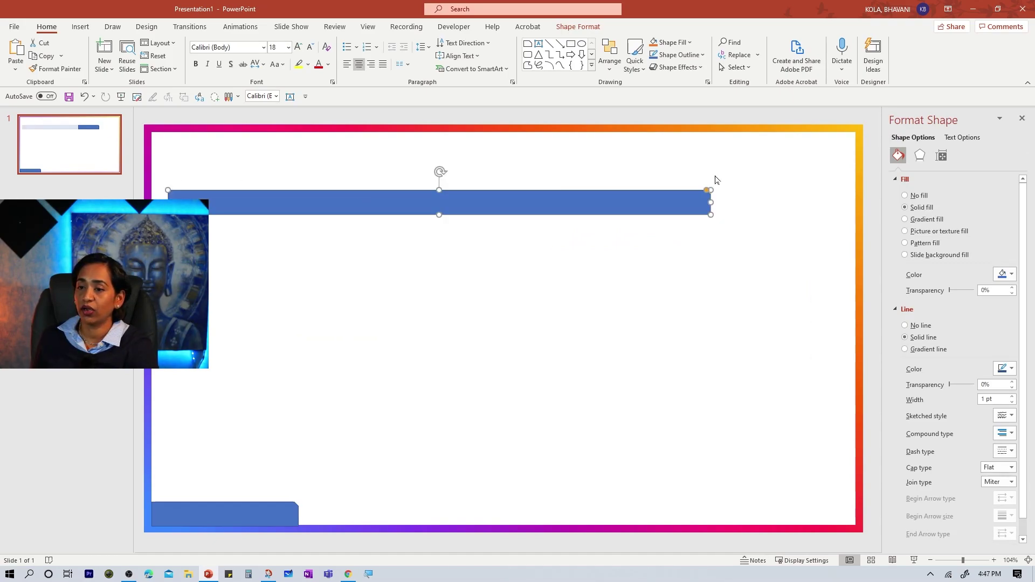
drag(711, 202, 665, 202)
drag(542, 203, 527, 146)
- Draw a blue rounded rectangle, shorten it and place it top-right beside the long top bar
click(605, 250)
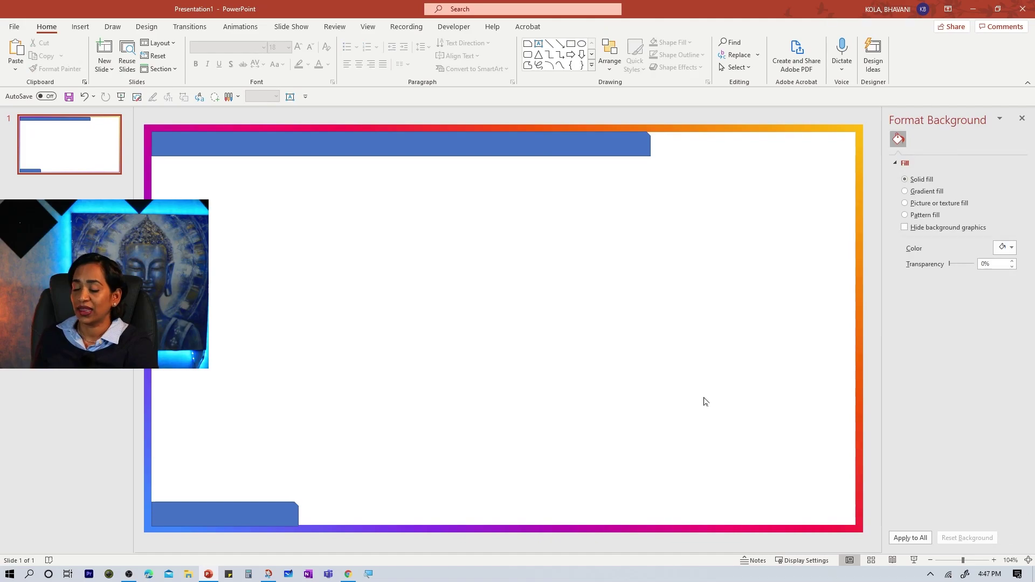
click(80, 26)
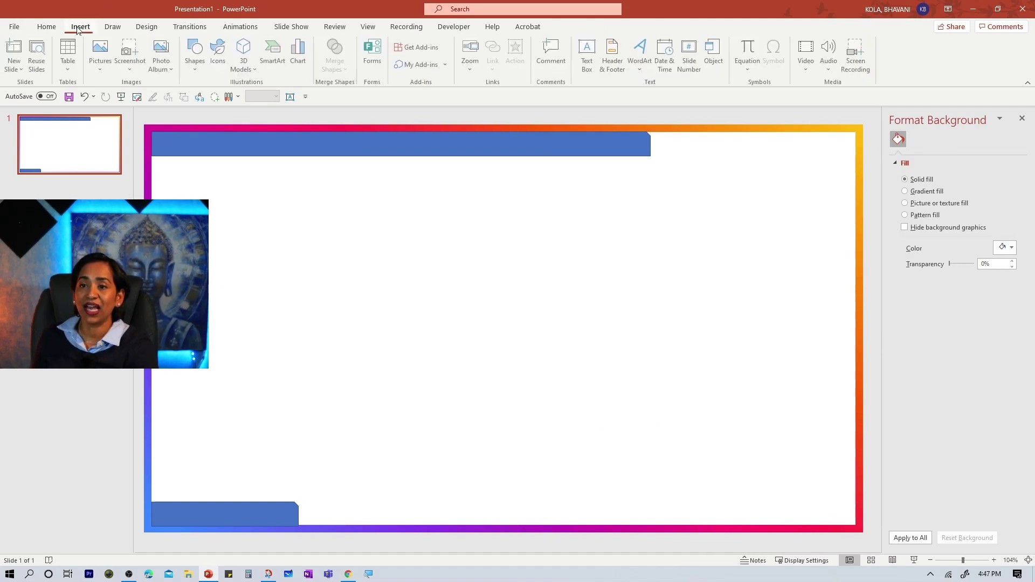
click(193, 56)
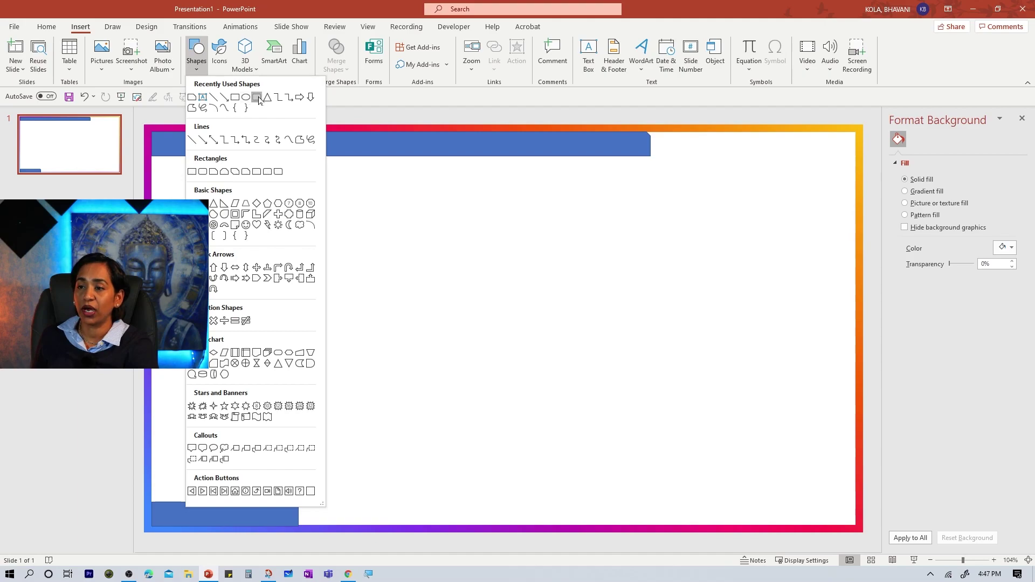
click(257, 98)
drag(429, 205, 635, 239)
drag(531, 239, 761, 139)
click(612, 335)
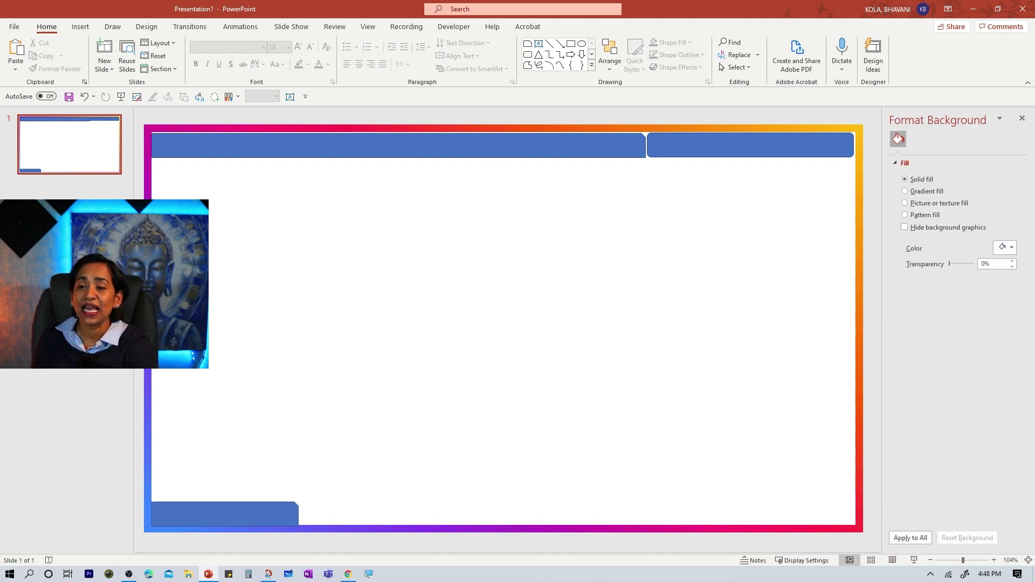
click(728, 128)
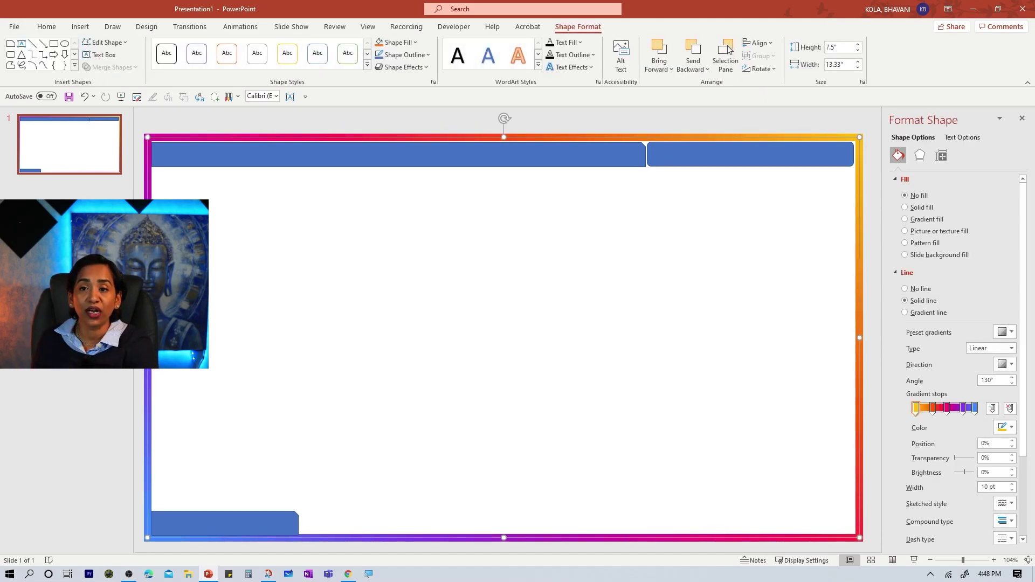
- Use Format Painter to copy the frame's unfilled gradient outline onto the top-left, top-right and bottom bars
click(51, 30)
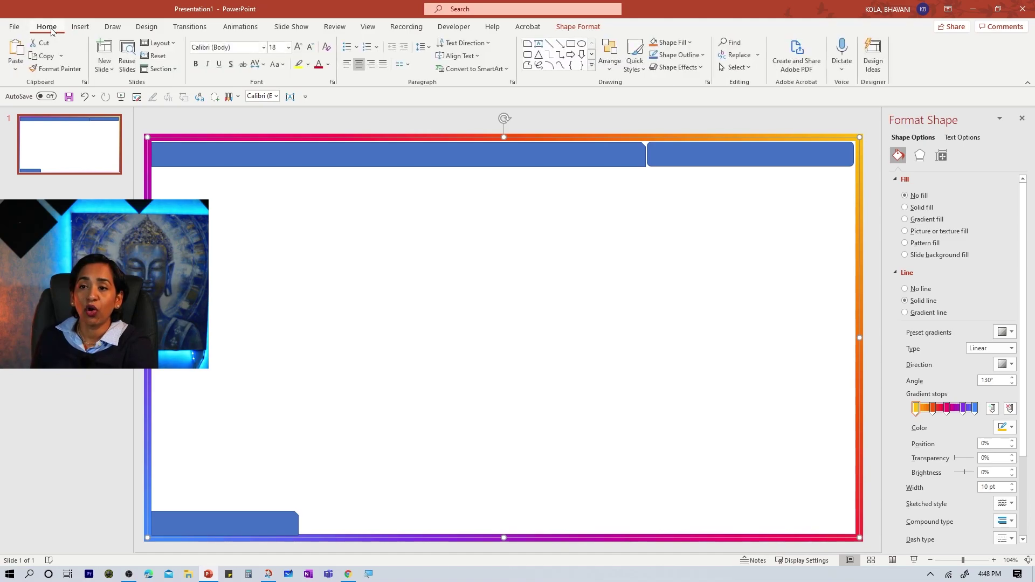
click(59, 69)
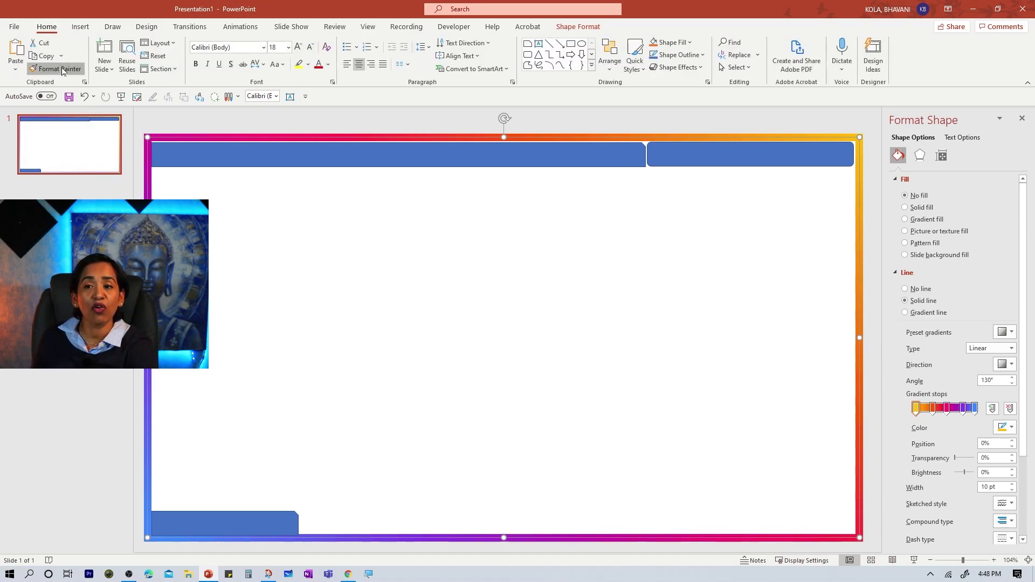
click(379, 183)
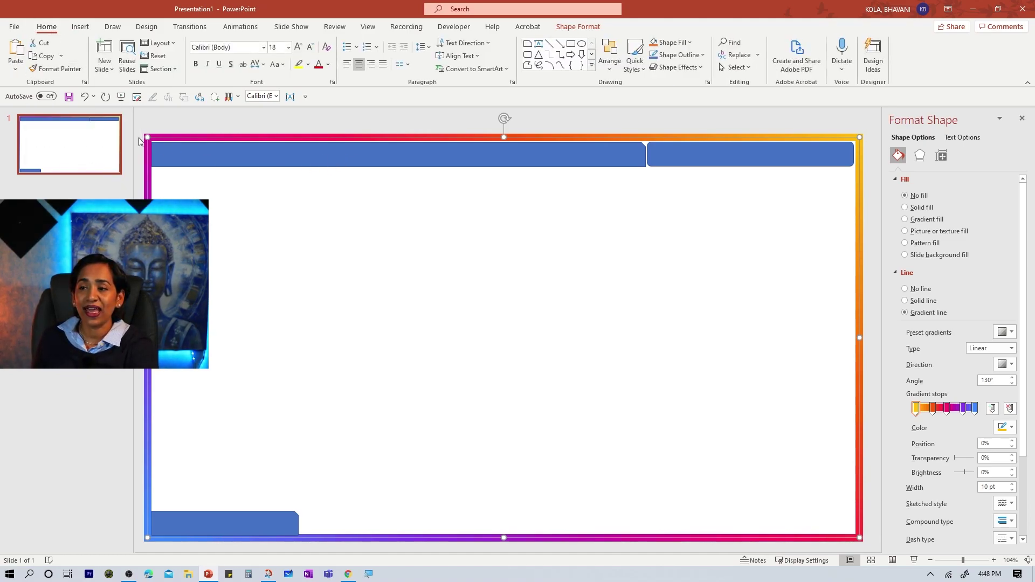
click(60, 69)
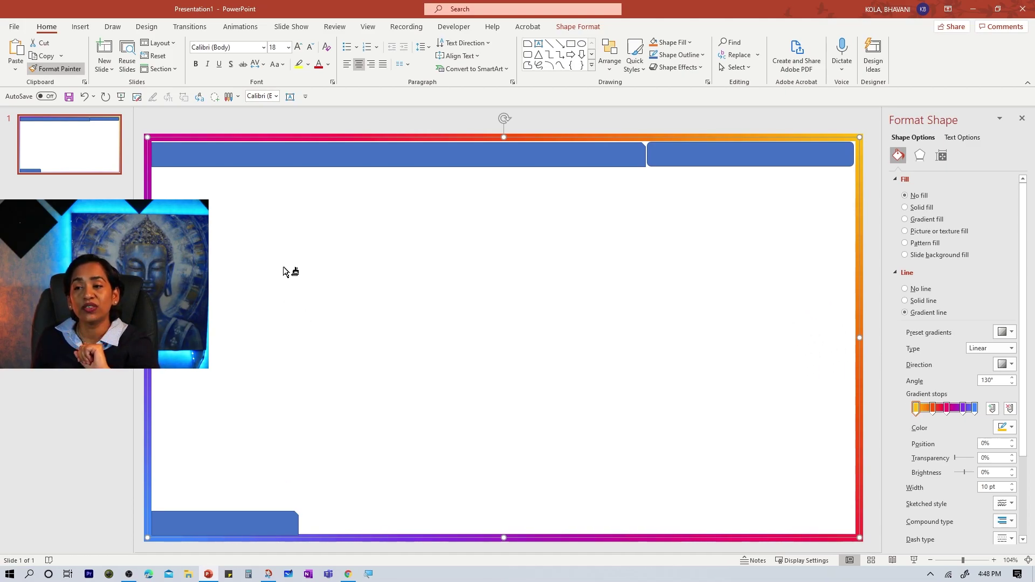
click(359, 159)
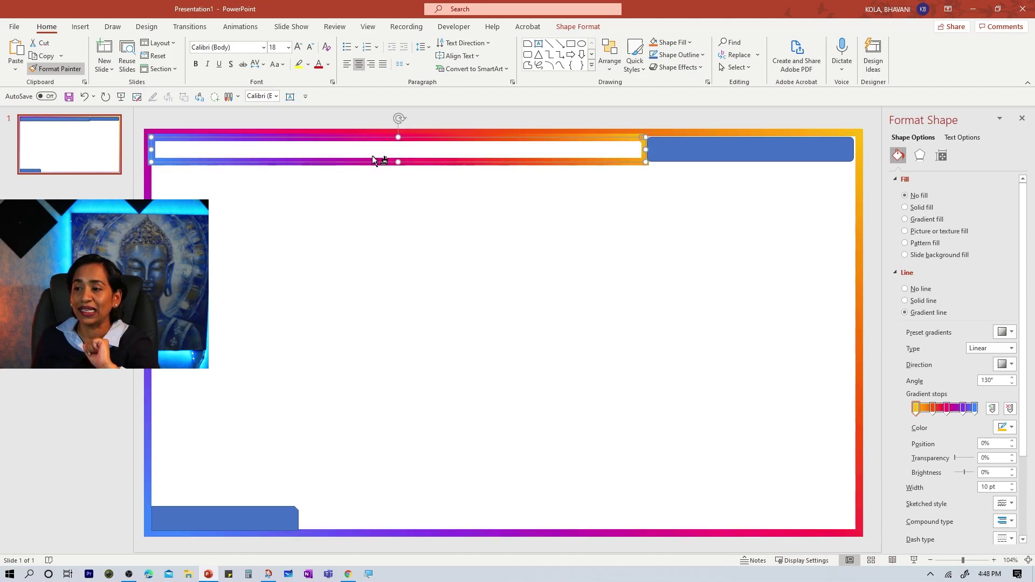
click(727, 153)
click(247, 515)
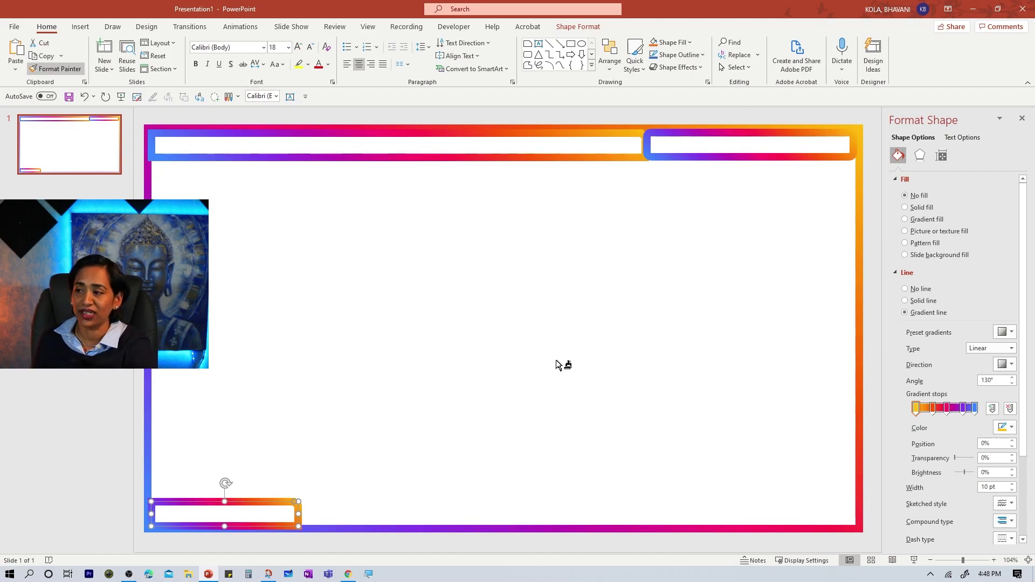
- Select the bottom, top-left and top-right bars and lower their outline width to 5.25 pt
click(576, 339)
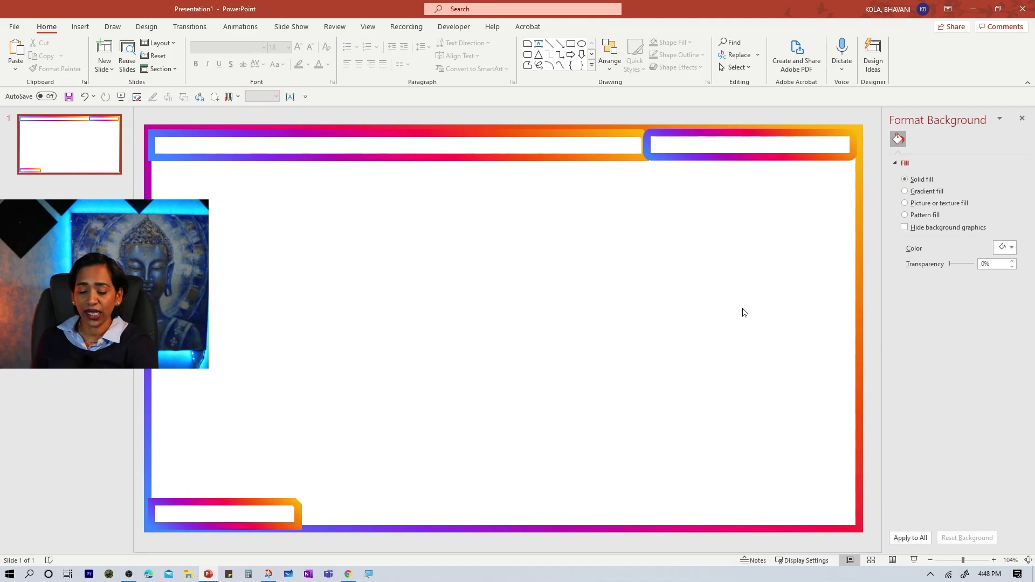
click(250, 500)
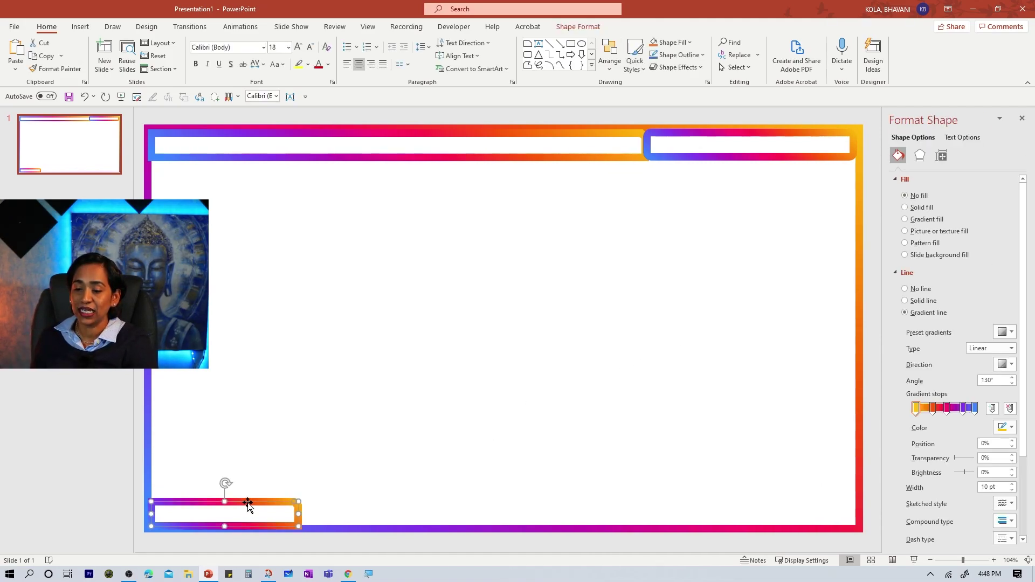
shift+click(440, 158)
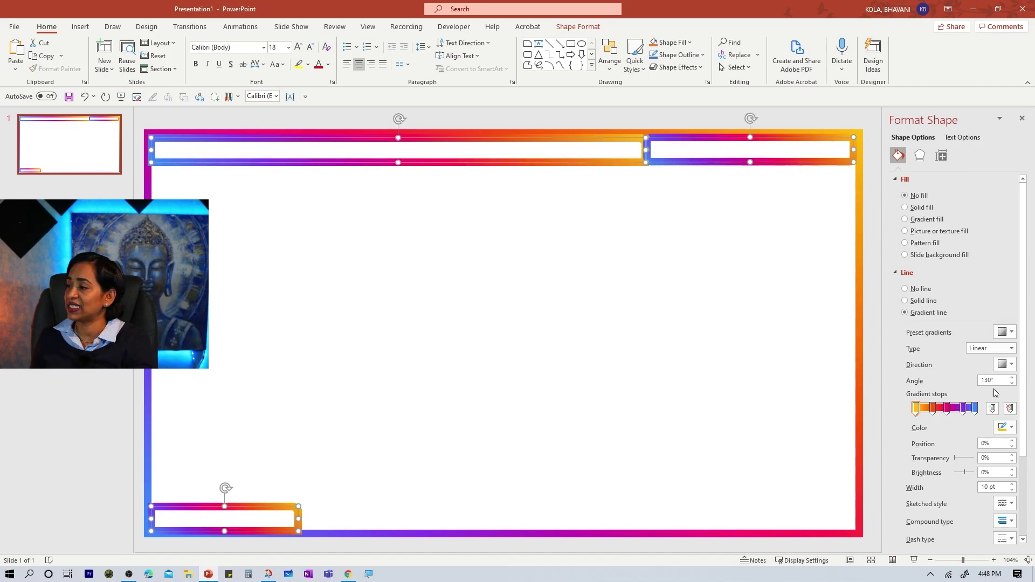
click(1011, 491)
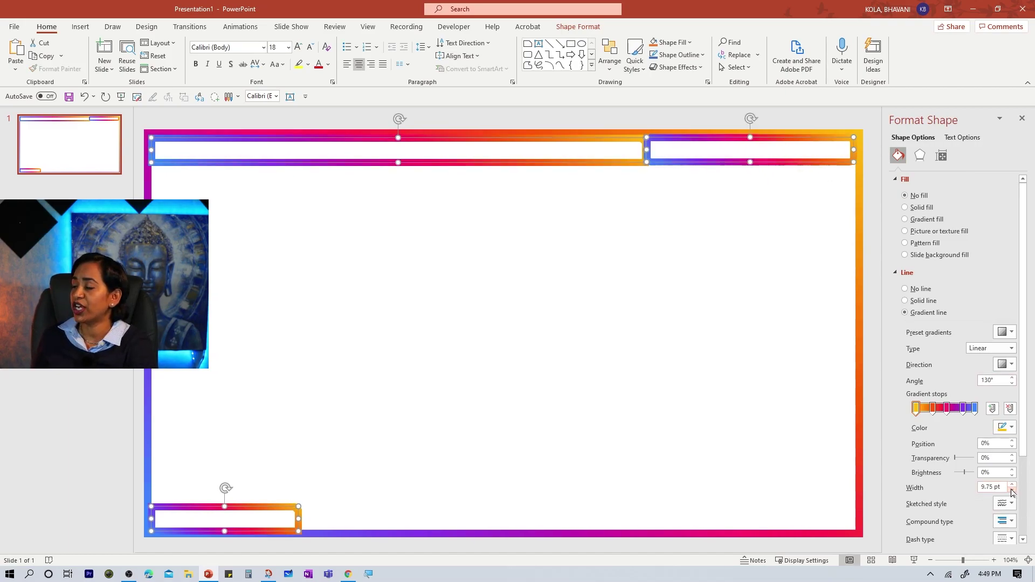
click(1011, 490)
click(1011, 490)
click(1011, 490)
click(1011, 491)
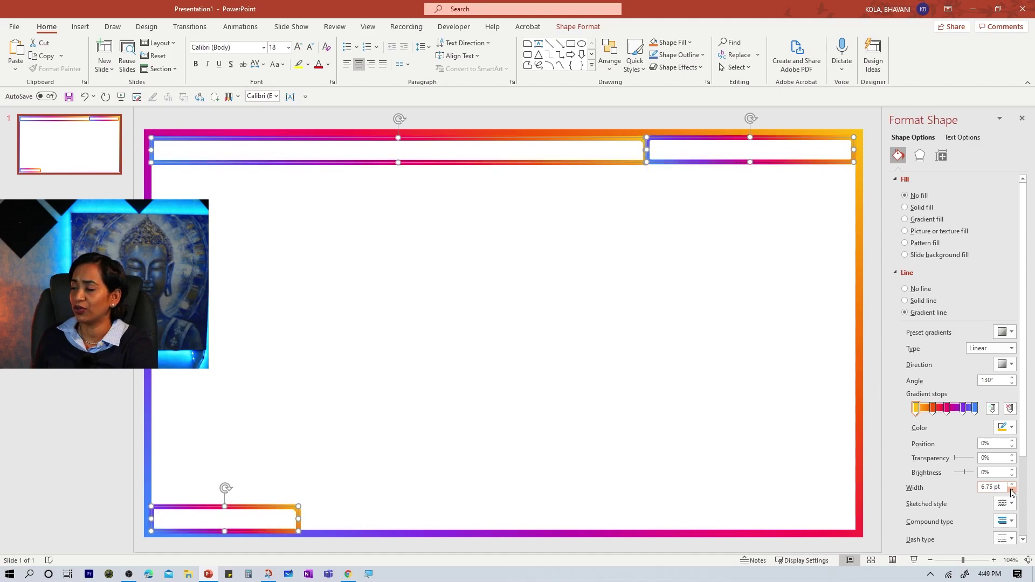
click(1011, 490)
click(1011, 490)
click(1011, 490)
click(1011, 490)
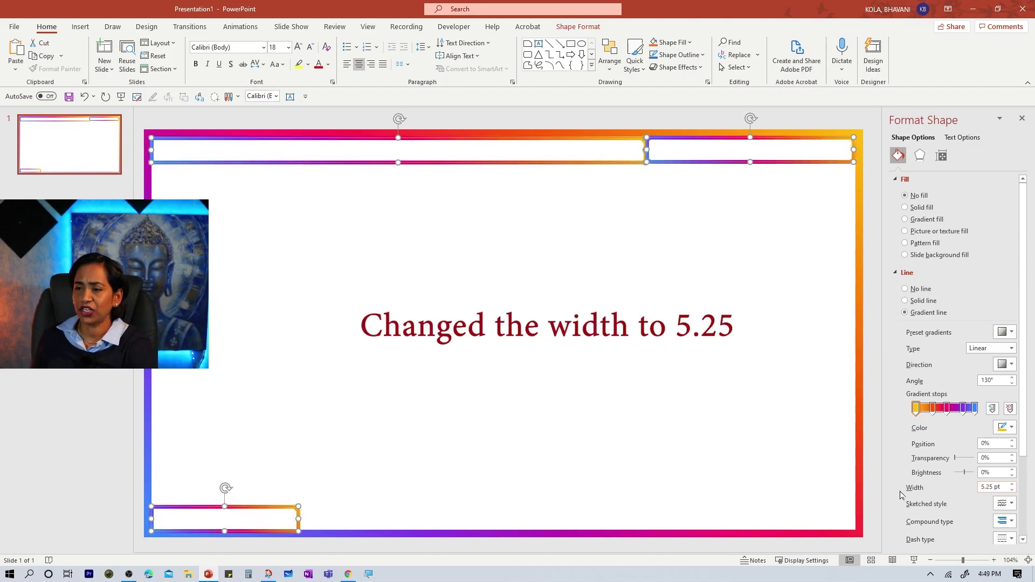
click(642, 455)
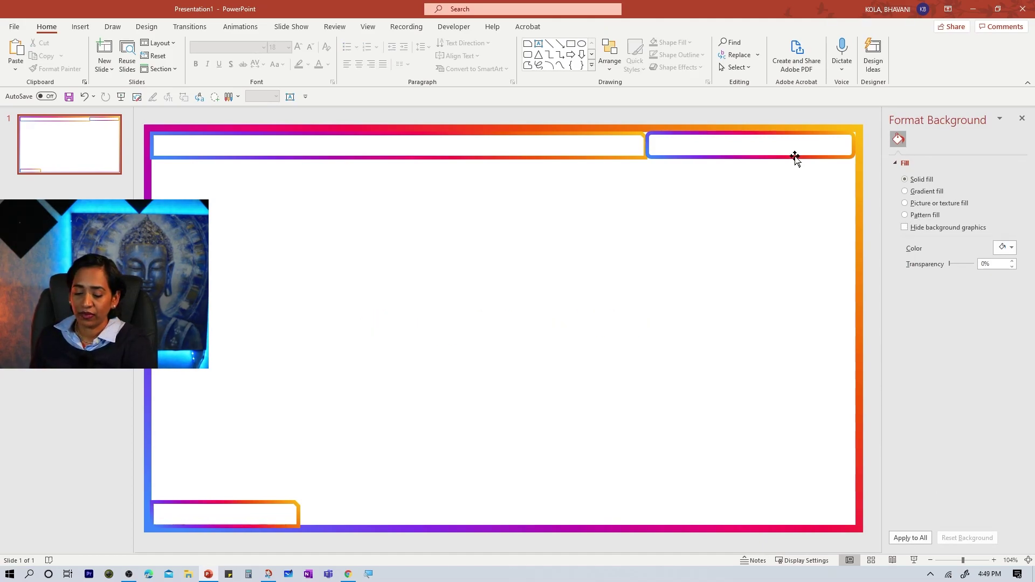
- Delete and restore the top-right tab, then nudge it back along the frame's top edge
click(735, 158)
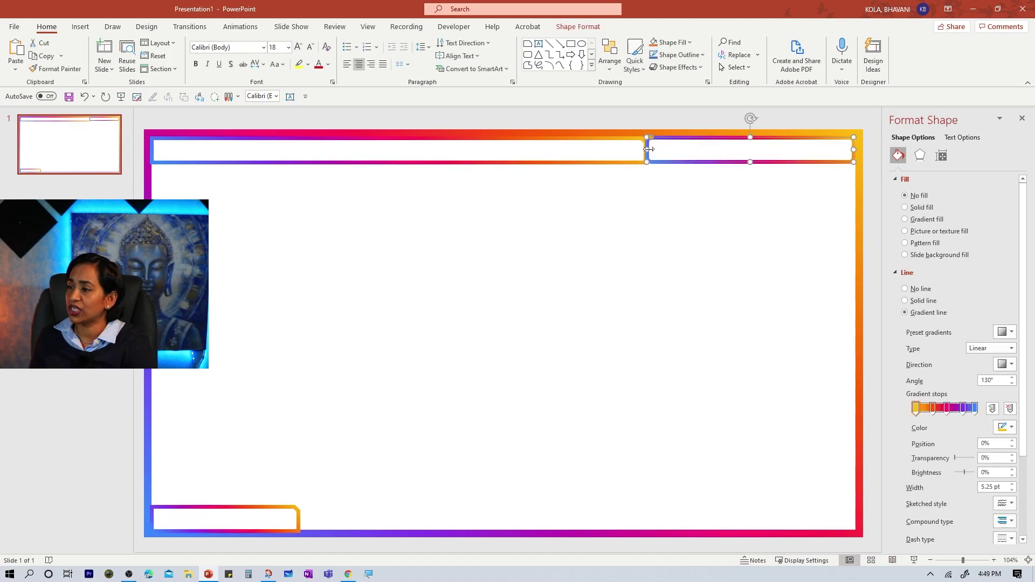
key(Delete)
key(ctrl+z)
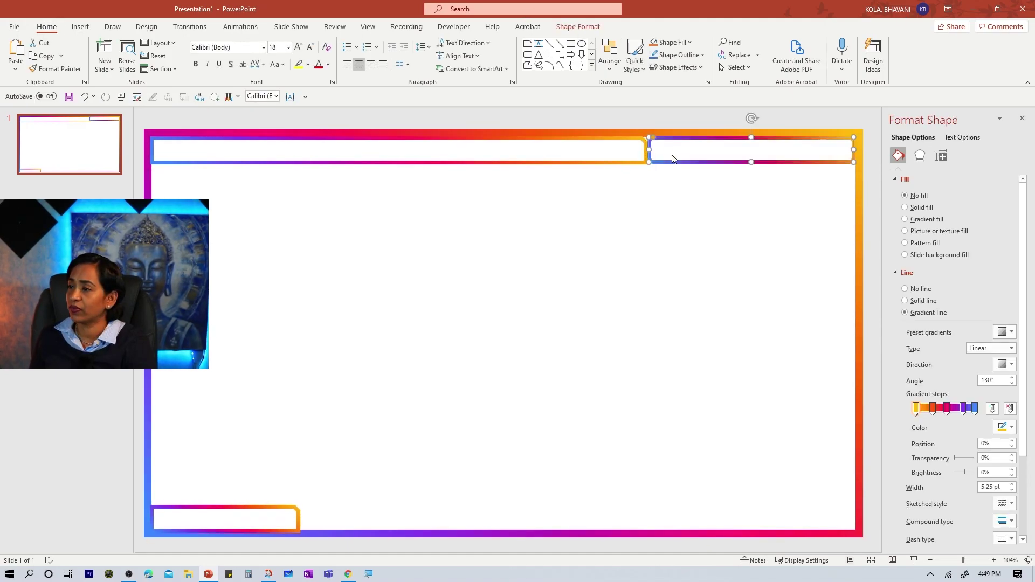
drag(653, 147, 654, 147)
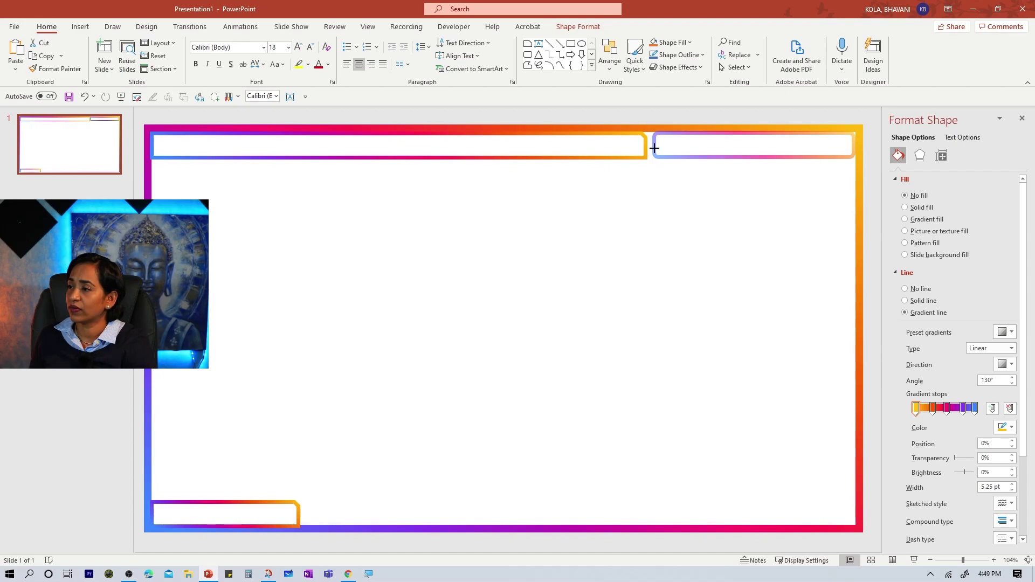
click(684, 221)
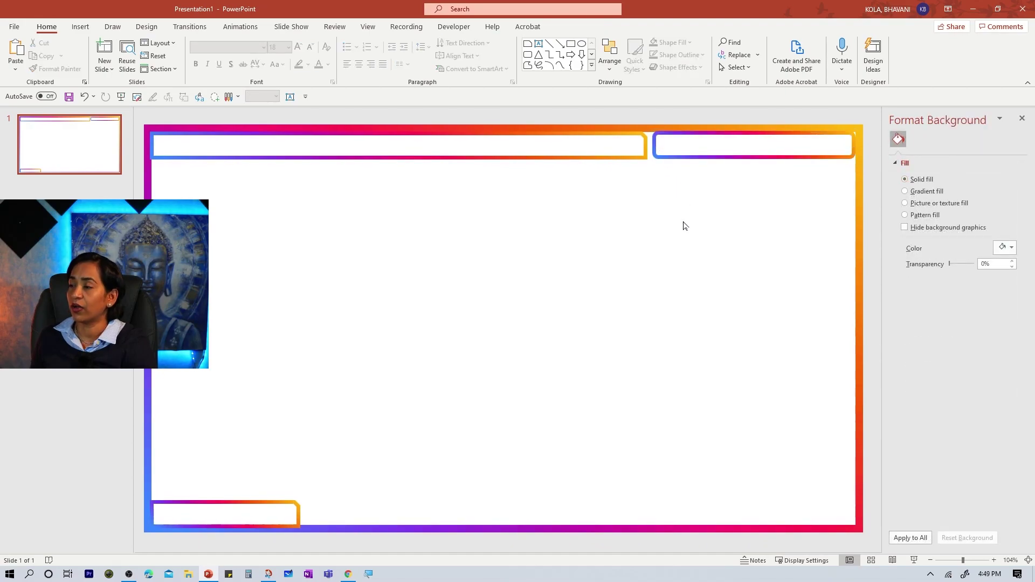
click(704, 157)
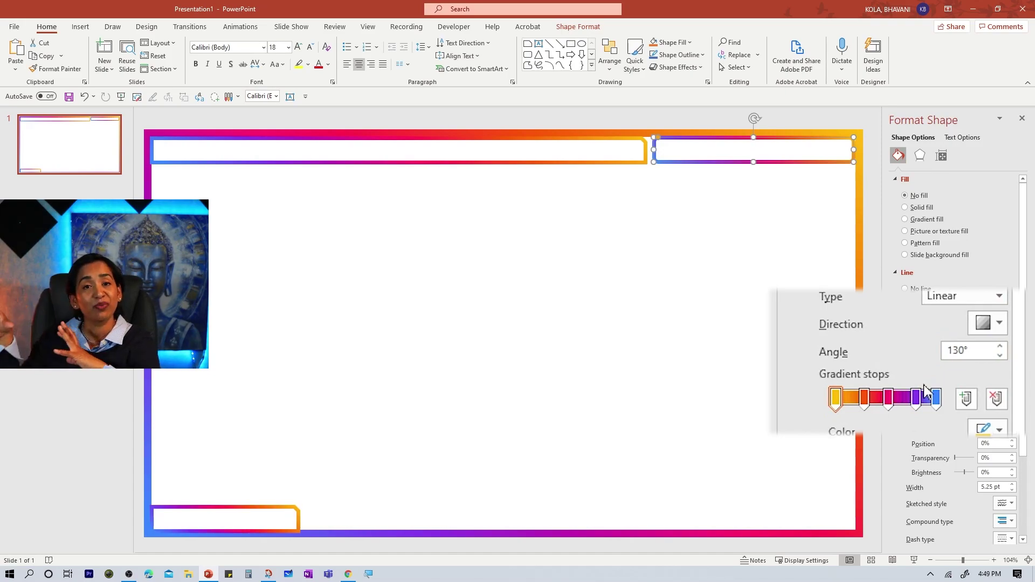
- Set the top-right tab's outline gradient to run left to right at 0°
click(998, 323)
click(894, 365)
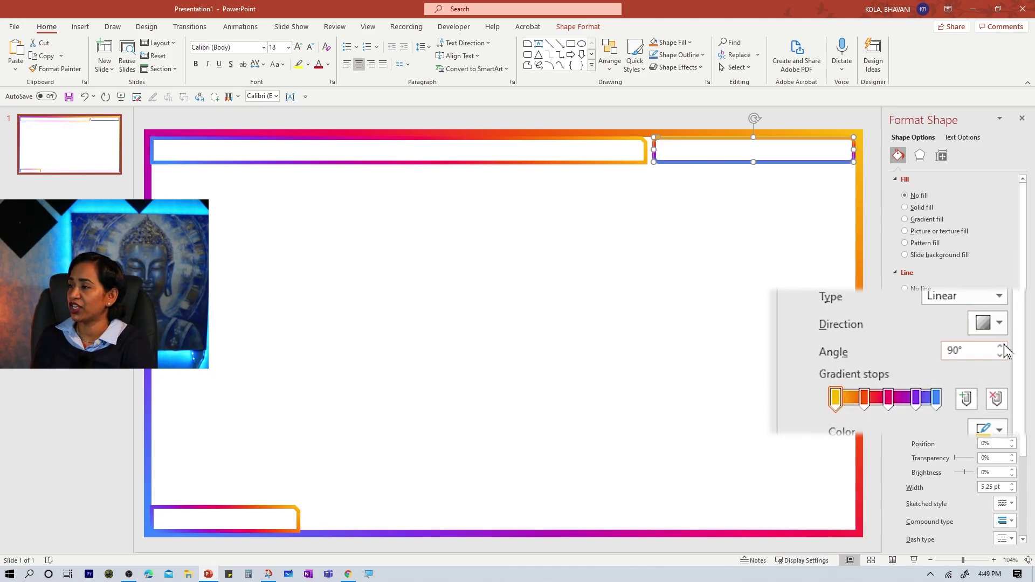
click(999, 323)
click(972, 359)
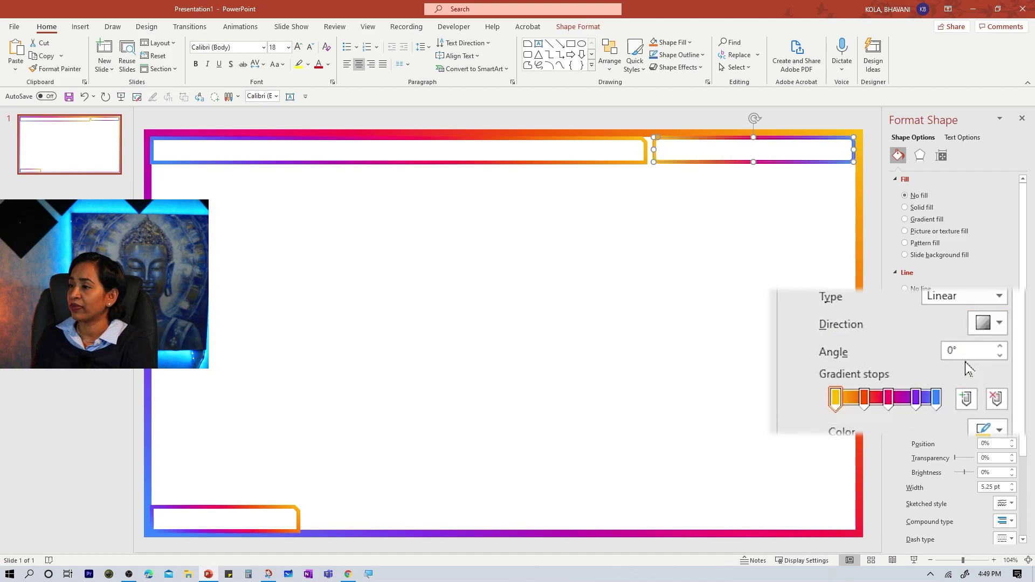
click(687, 340)
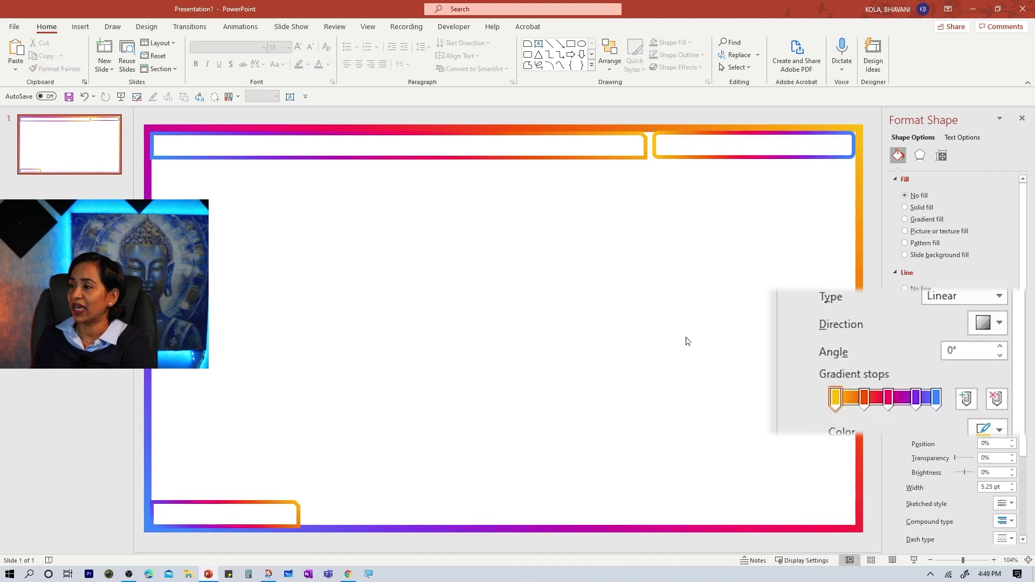
- Give the top-left and bottom tab bars the same left-to-right 0° outline gradient
click(214, 156)
click(997, 324)
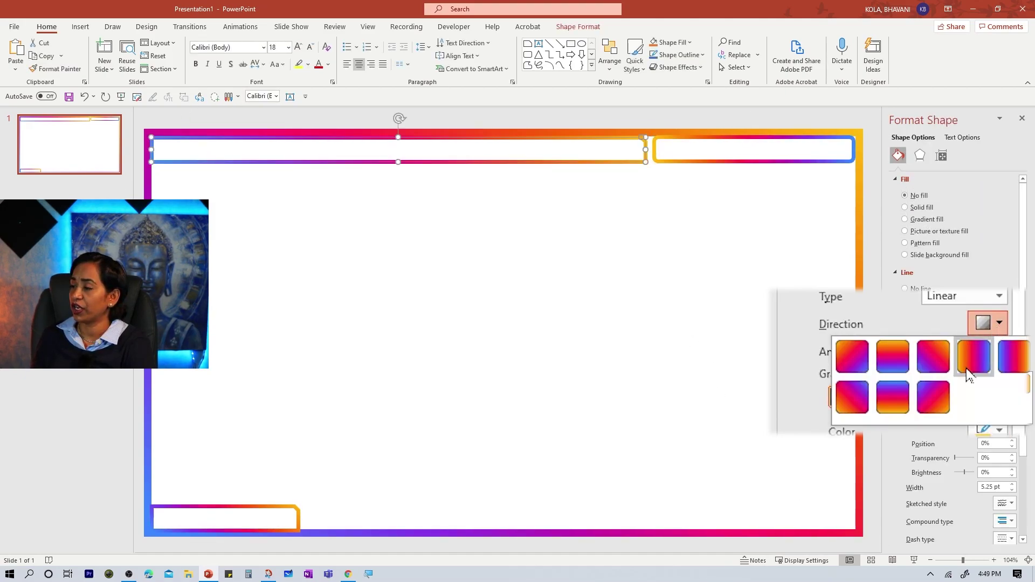
click(972, 357)
scroll(224, 509, down, 1)
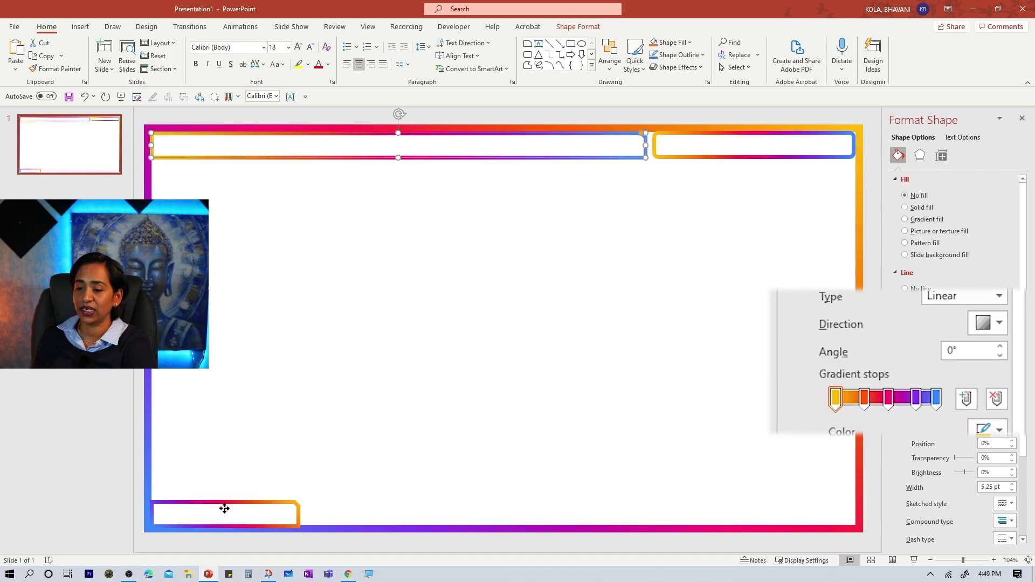
click(225, 509)
click(999, 323)
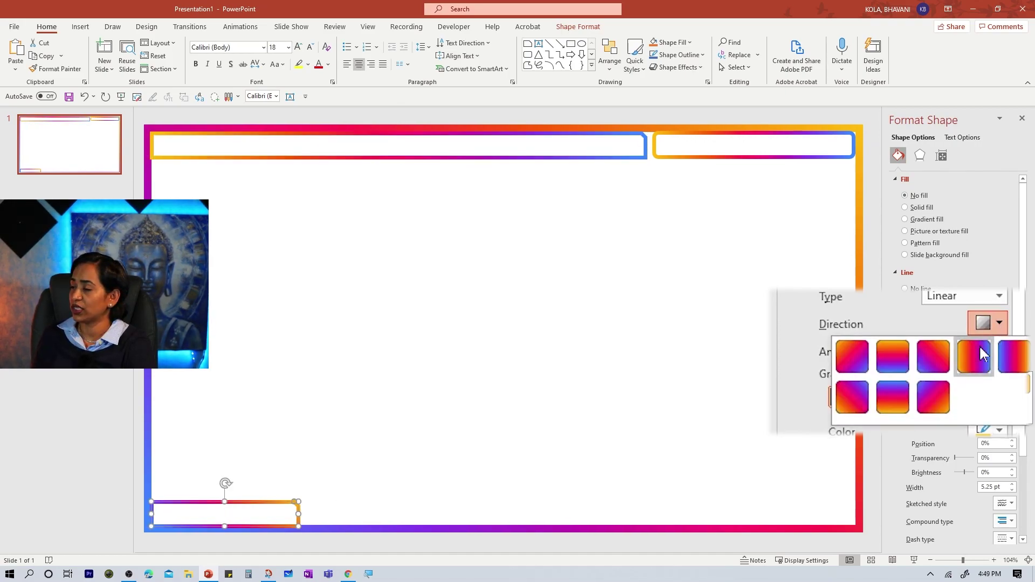
click(978, 353)
click(512, 466)
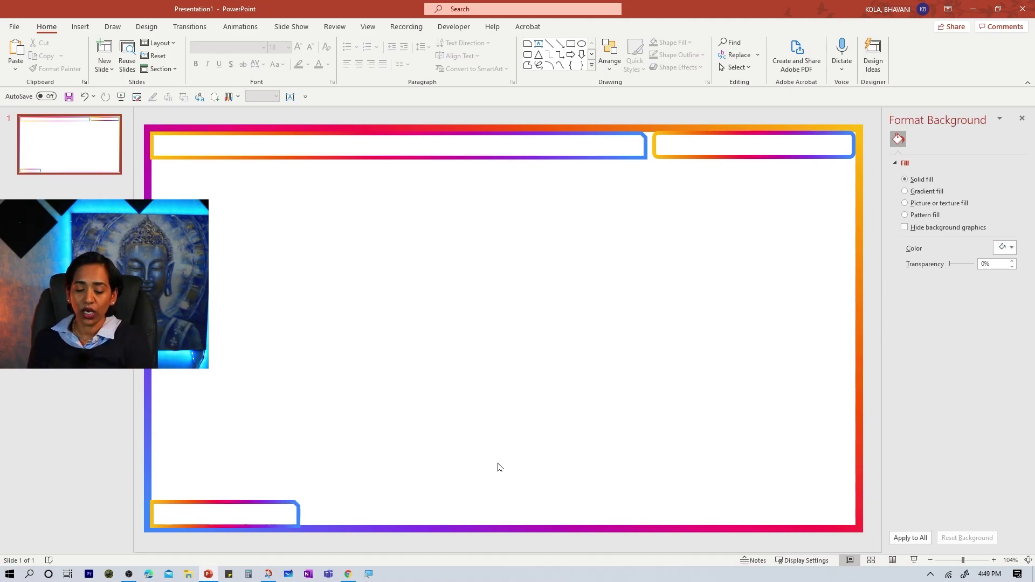
- Group all frame shapes with Ctrl+A and Ctrl+G, then save the group as a picture in Desktop's OBS Masks
key(ctrl+a)
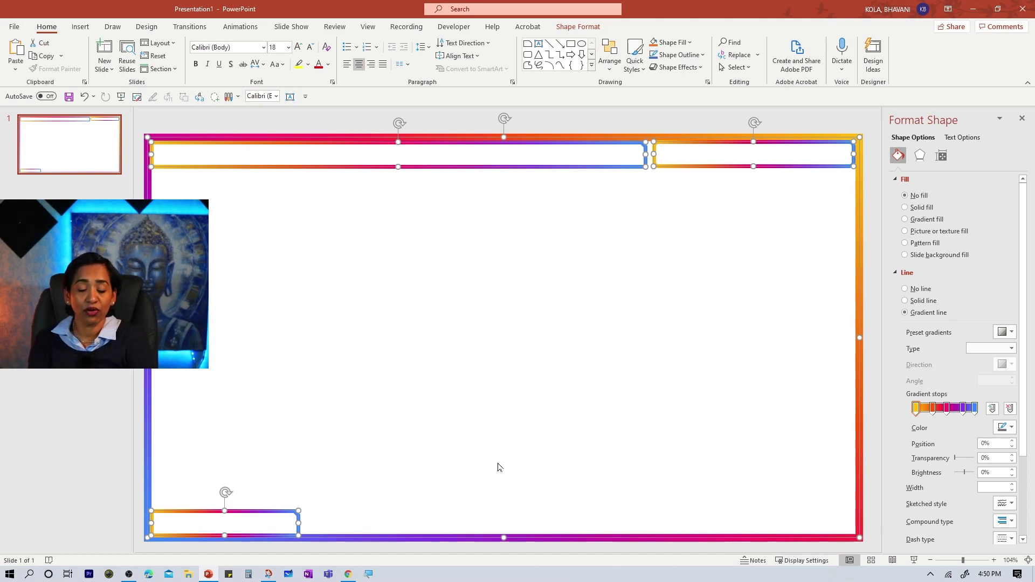
key(ctrl+g)
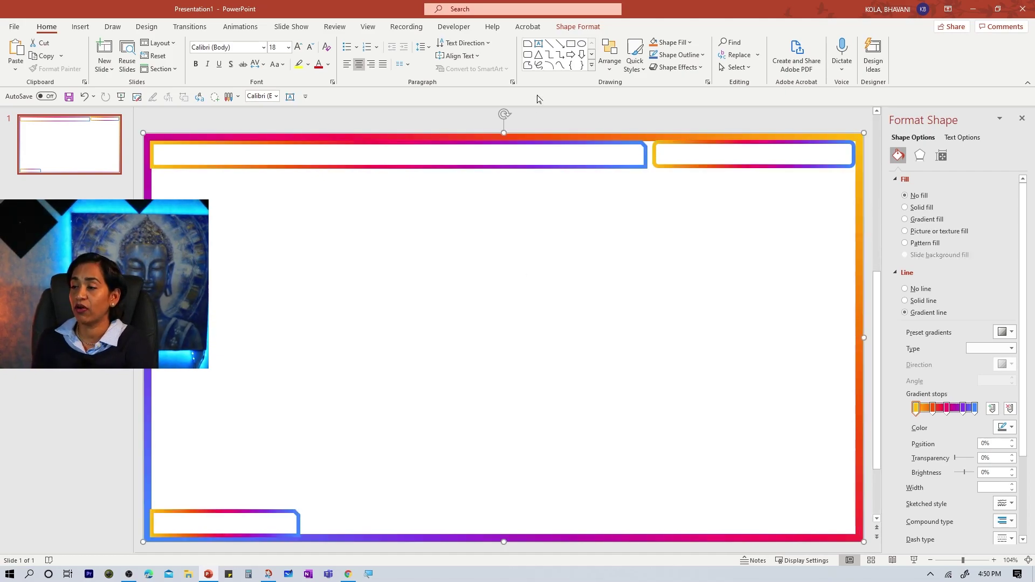
right_click(509, 135)
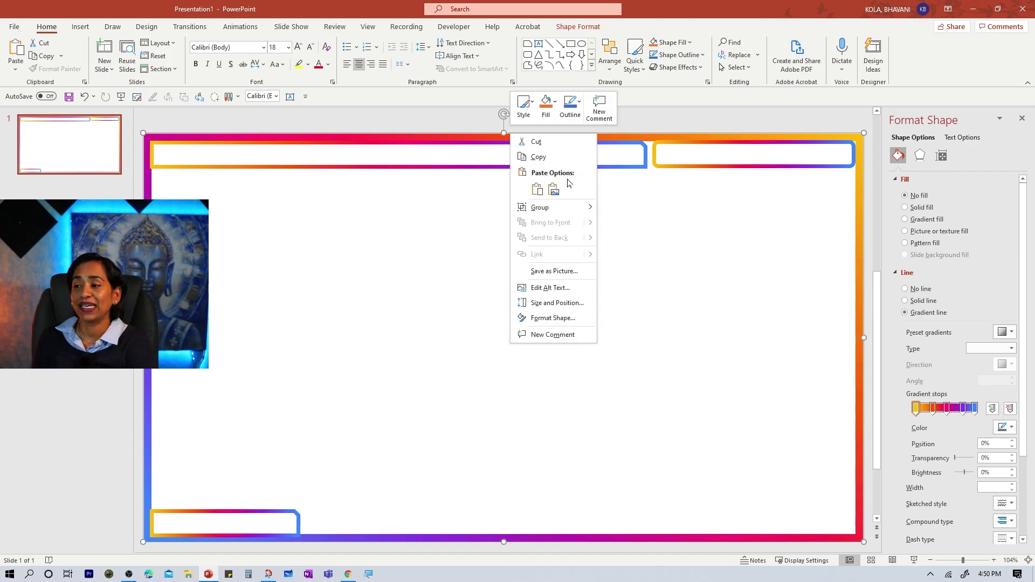
click(555, 271)
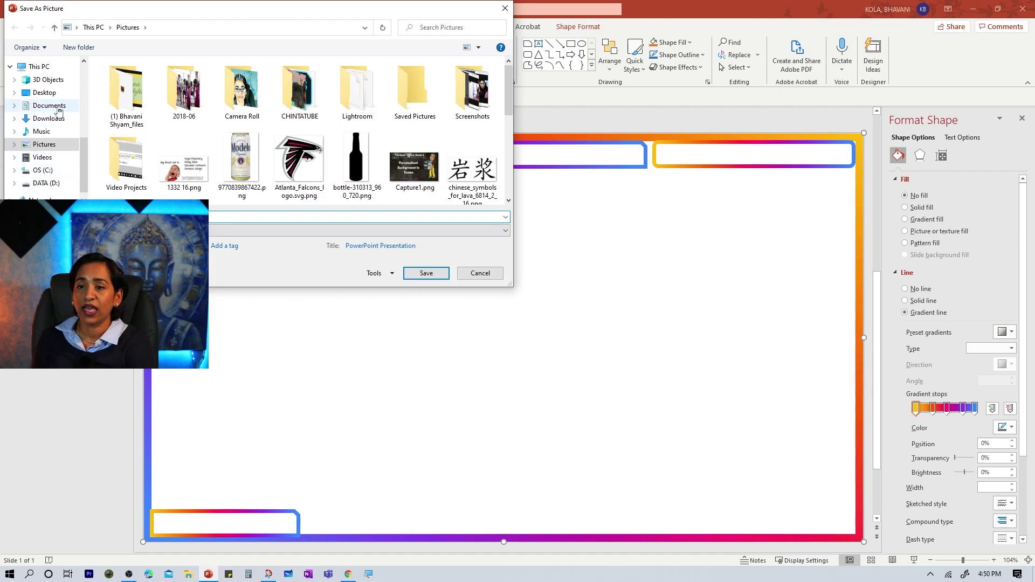
click(45, 92)
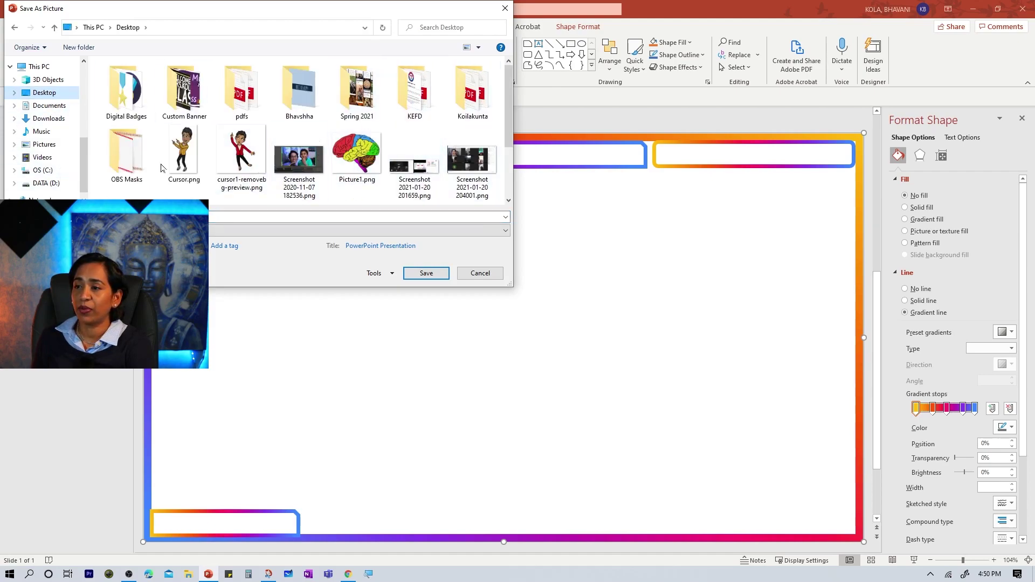
double_click(128, 154)
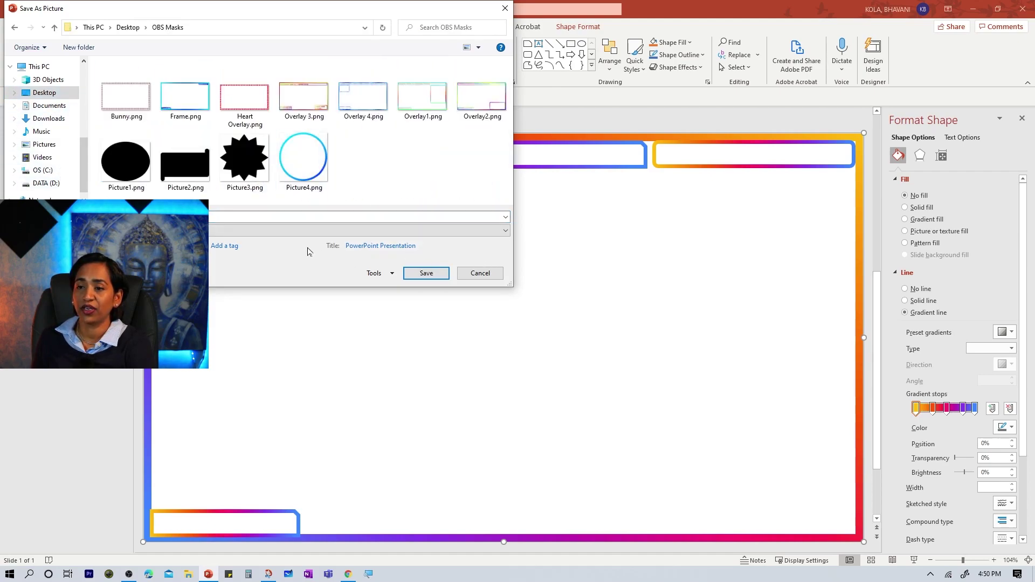
click(307, 216)
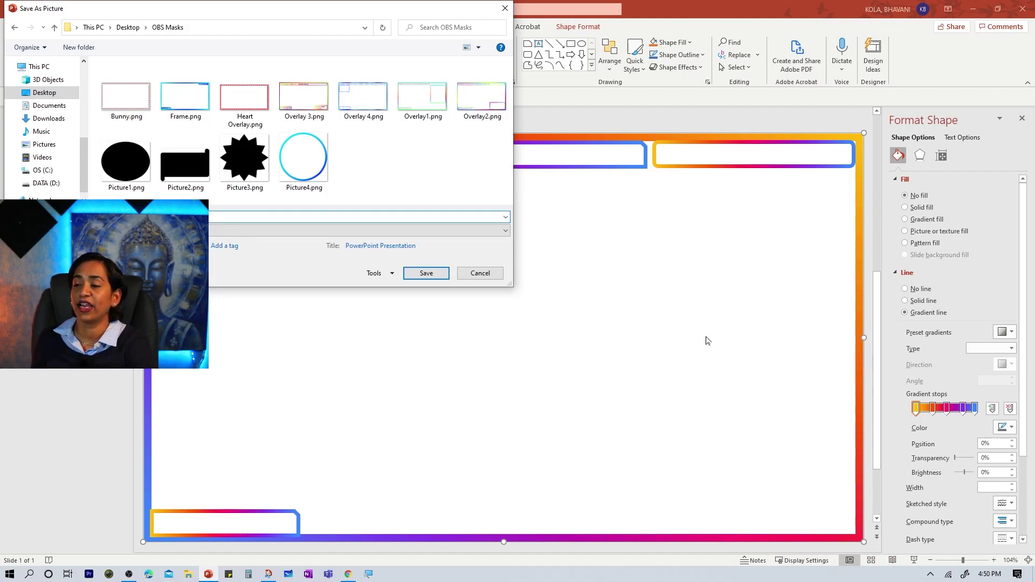
click(429, 273)
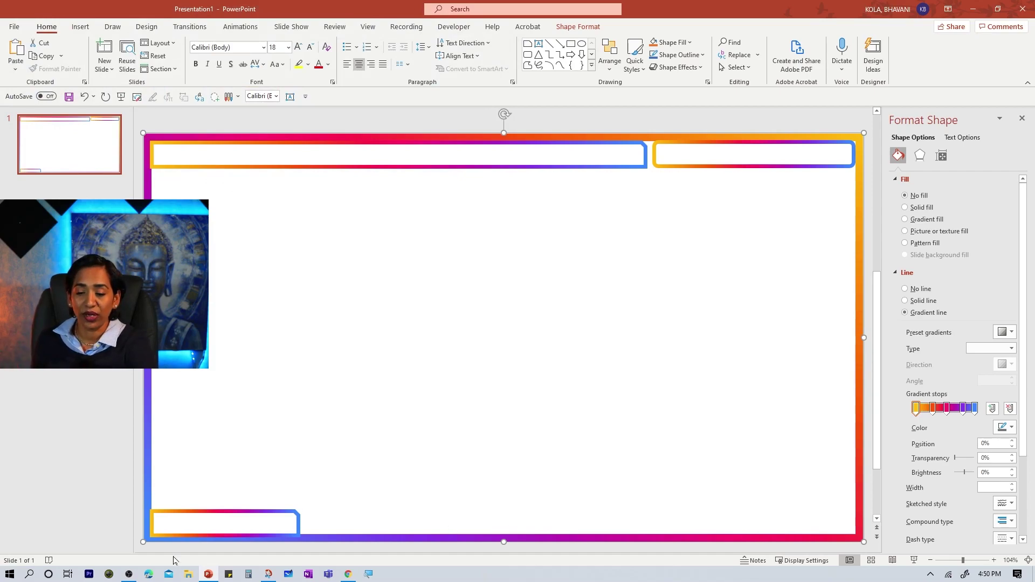
- In OBS Studio, create a new Image source named 'Overlay 5'
click(128, 575)
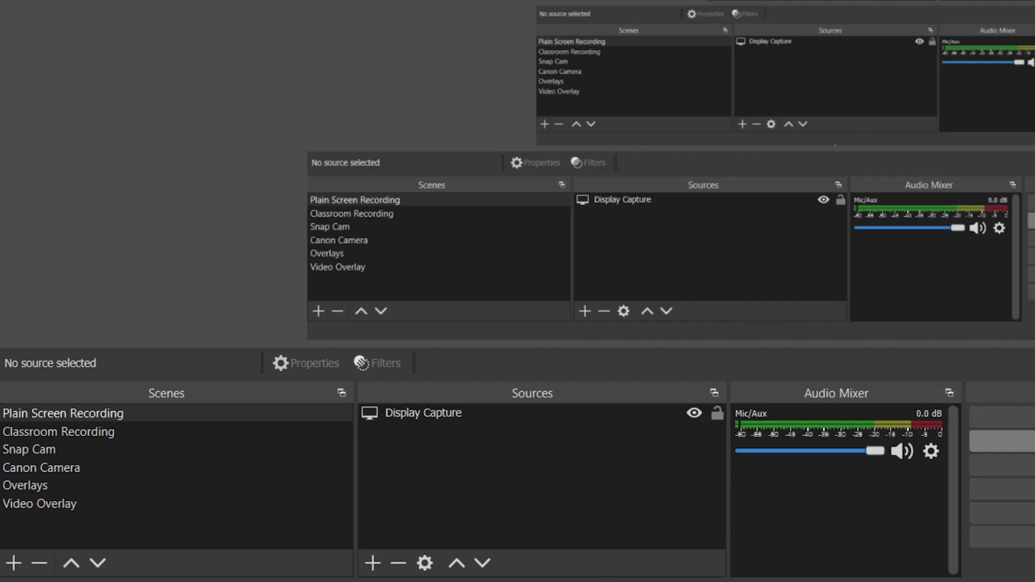
click(372, 563)
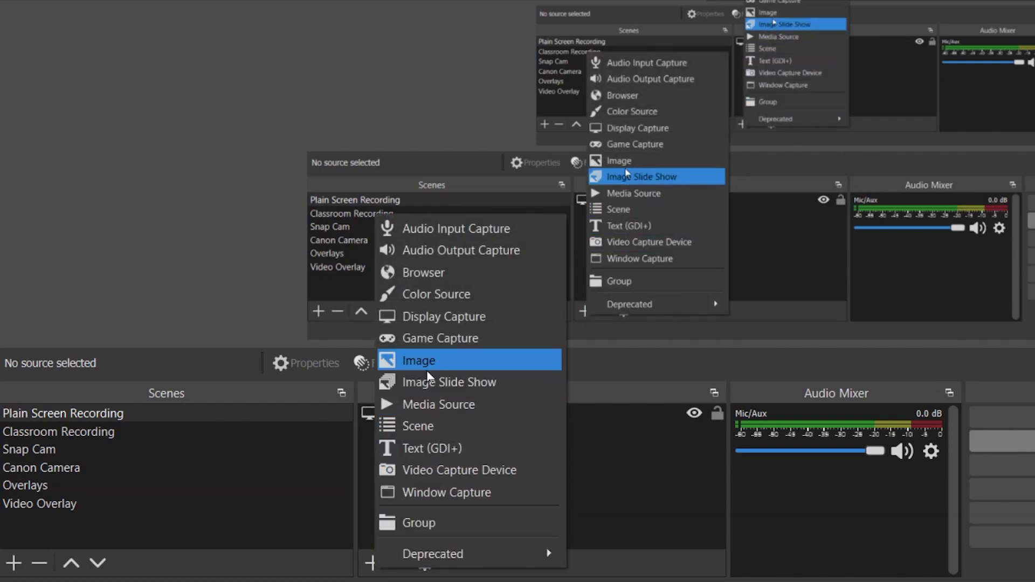
click(424, 361)
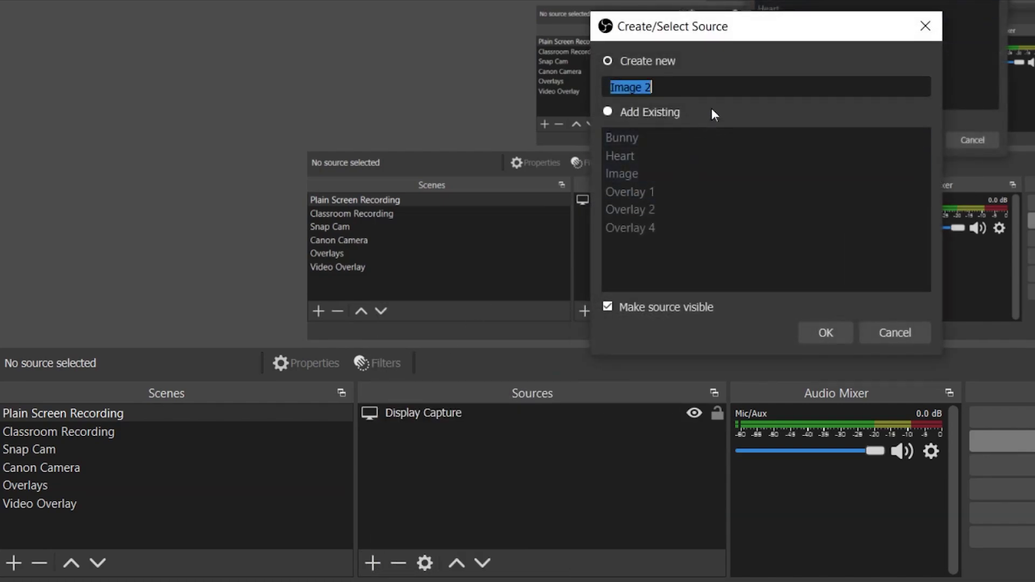
text(Ove)
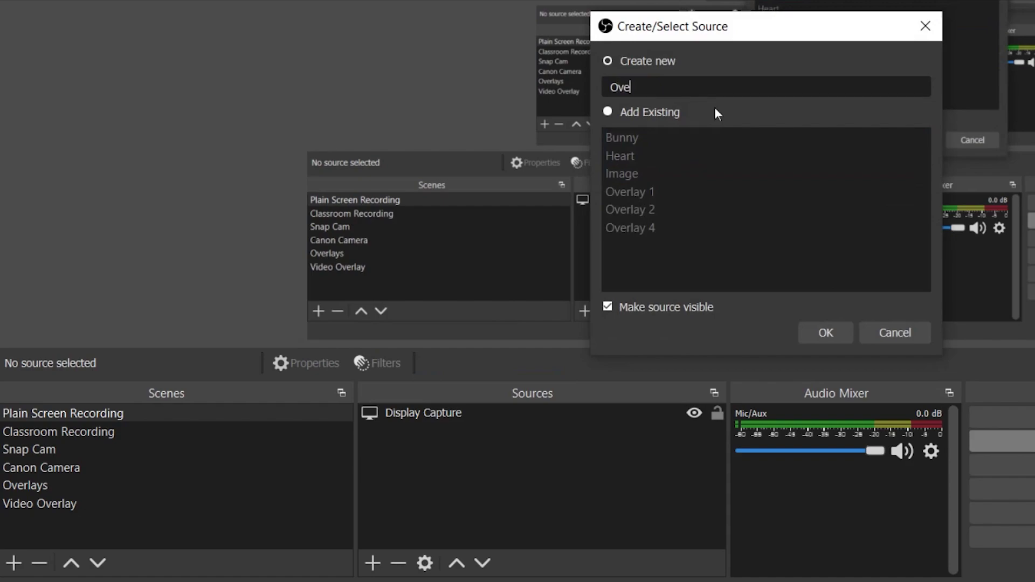
text(rlay 5)
click(825, 332)
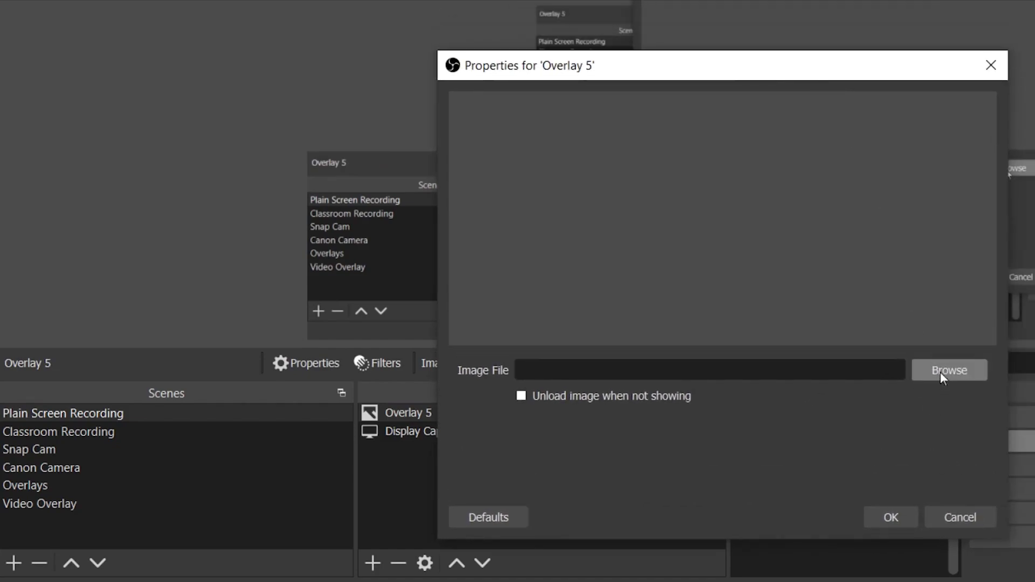
- Load Overlay5.png from the OBS Masks folder into the Overlay 5 source
click(948, 370)
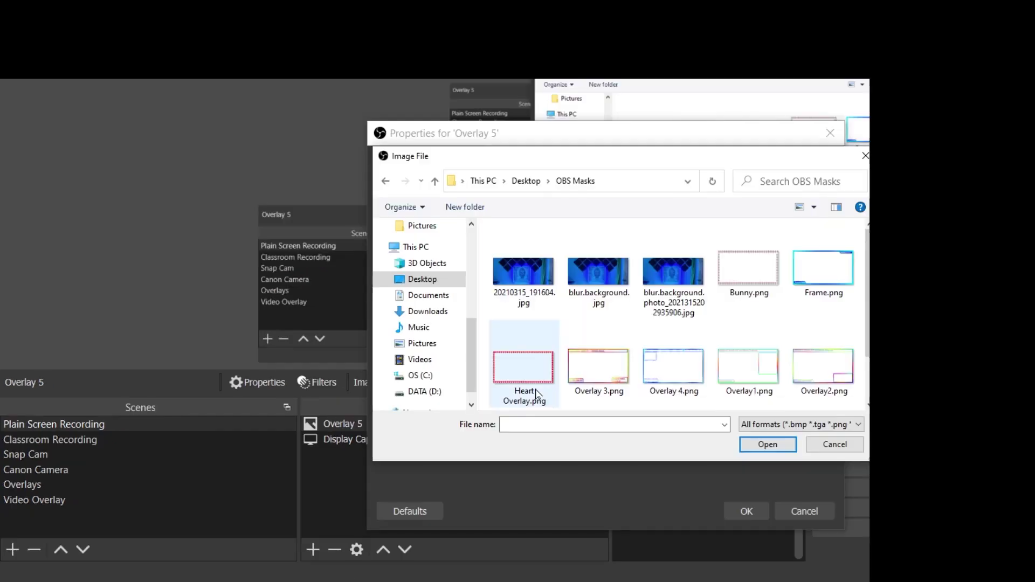
scroll(601, 357, down, 1)
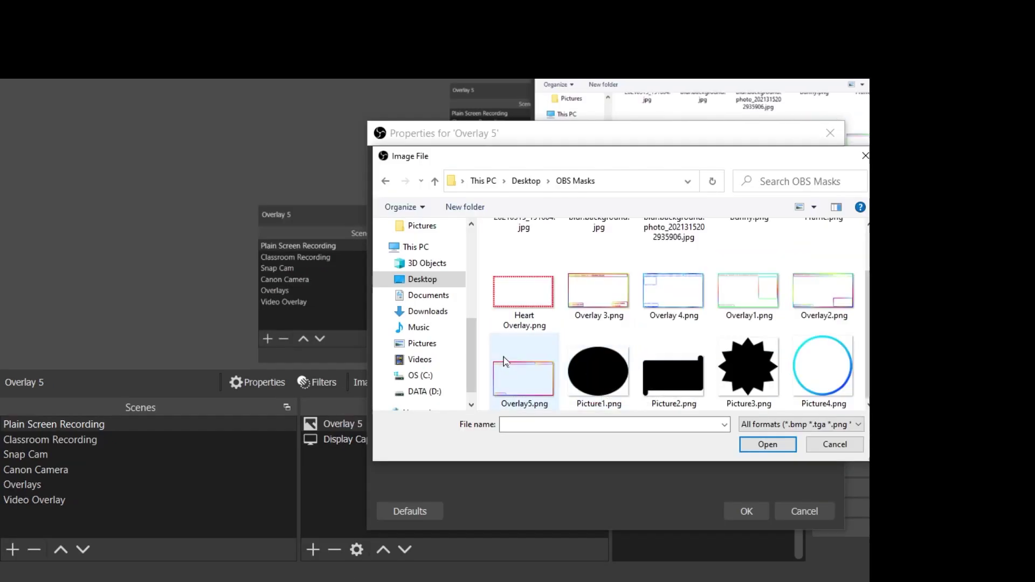
click(541, 379)
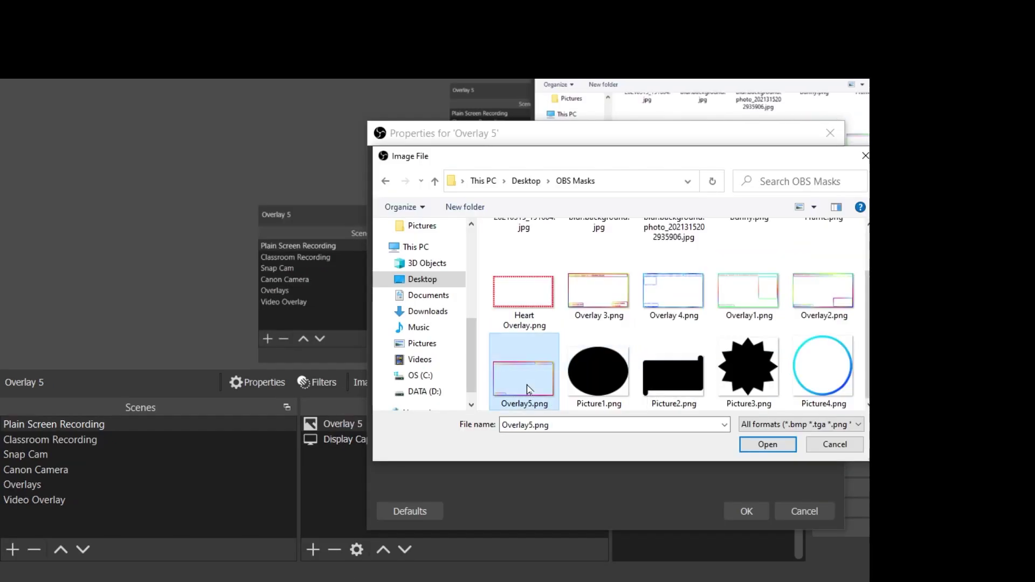
click(766, 445)
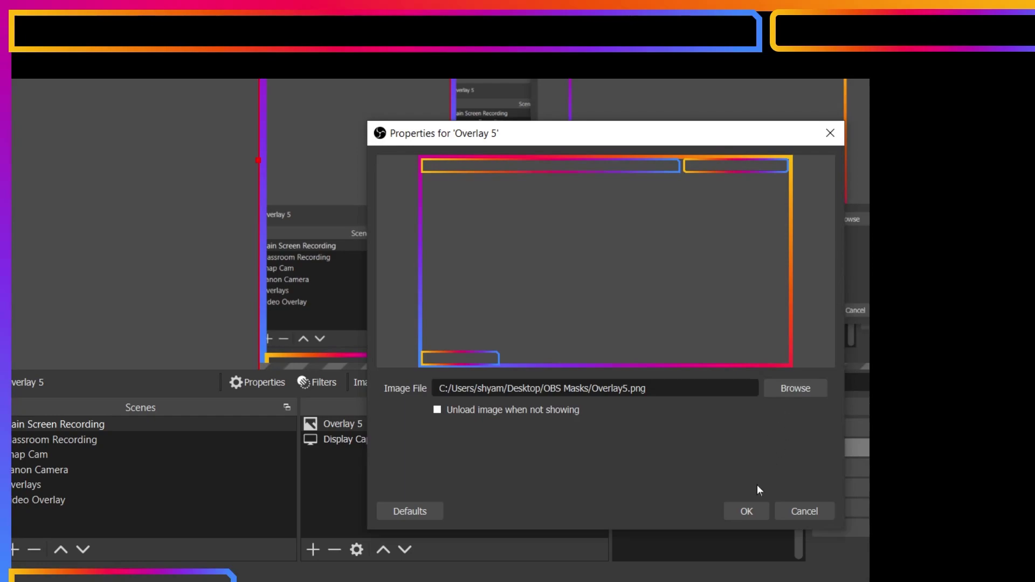